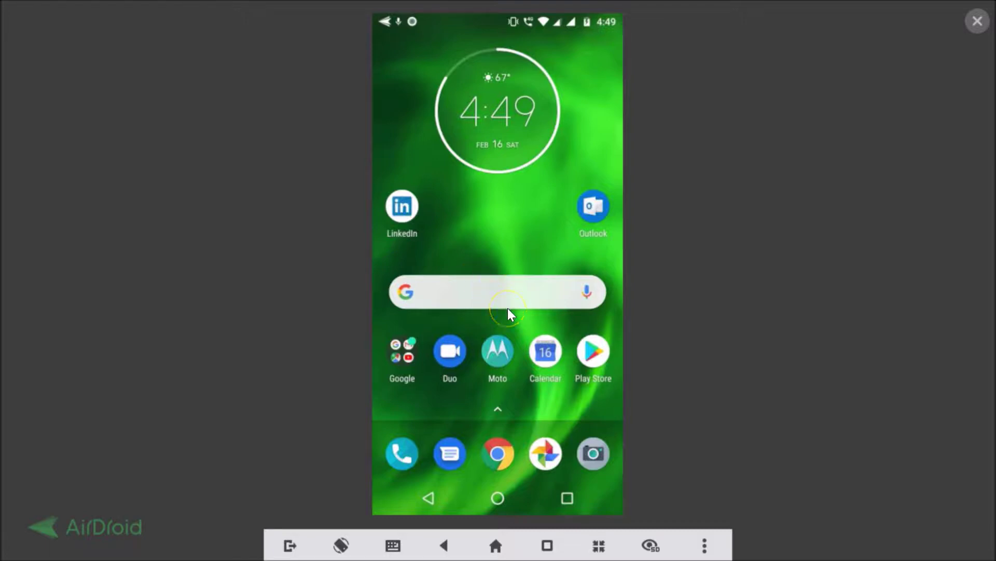
Open a WhatsApp chat from the app list to view the current on-screen keyboard, and return to the app list
{"action": "scroll", "coordinate": [508, 307], "scroll_direction": "down", "scroll_amount": 2}
{"action": "left_click", "coordinate": [519, 154]}
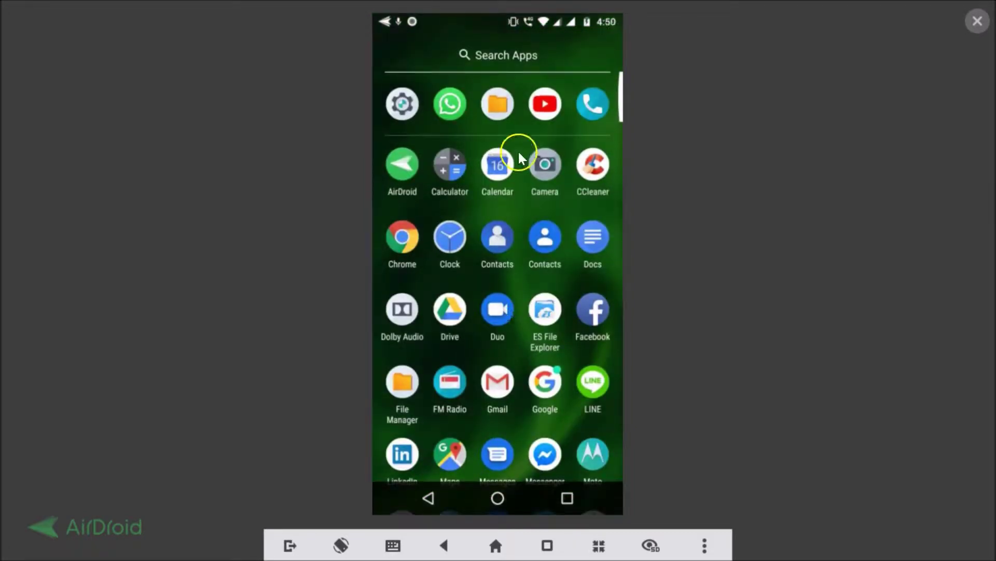
{"action": "left_click", "coordinate": [450, 105]}
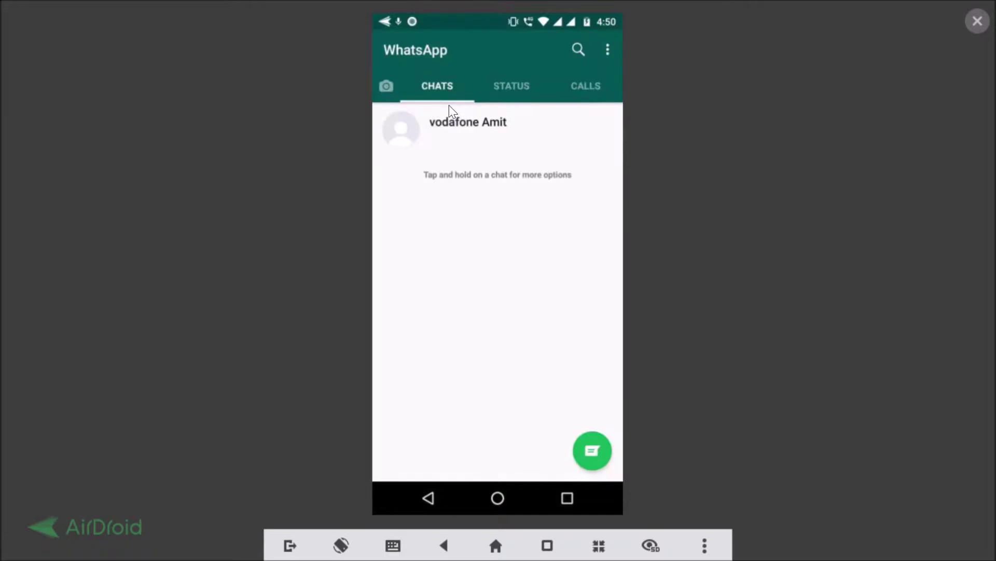
{"action": "left_click", "coordinate": [474, 124]}
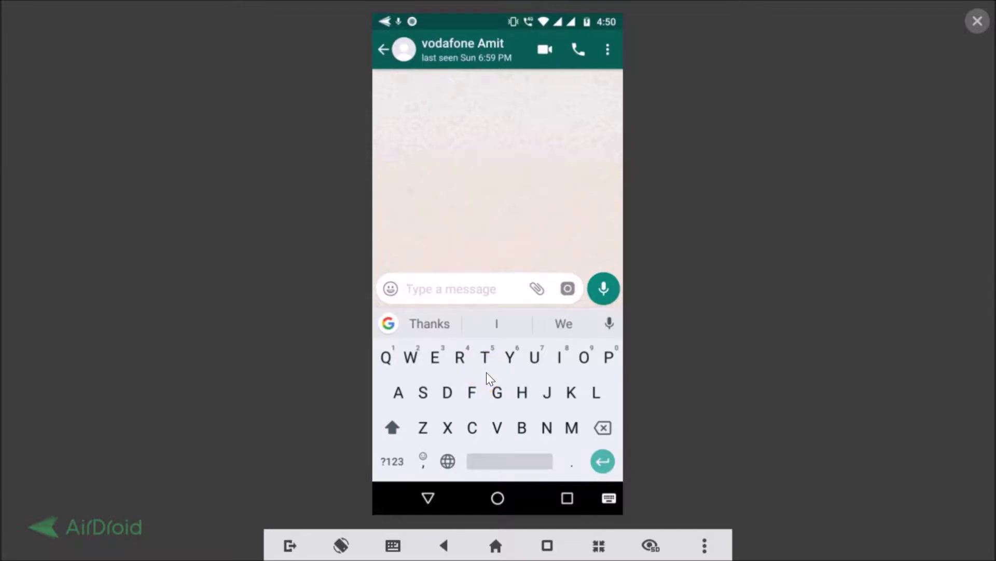
{"action": "left_click", "coordinate": [432, 493]}
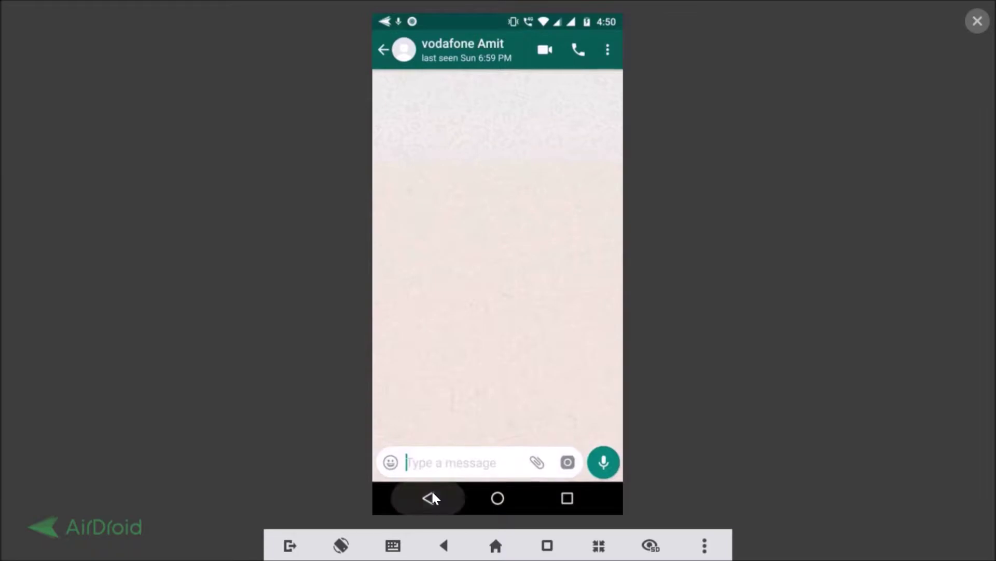
{"action": "left_click", "coordinate": [432, 493]}
{"action": "left_click", "coordinate": [433, 494]}
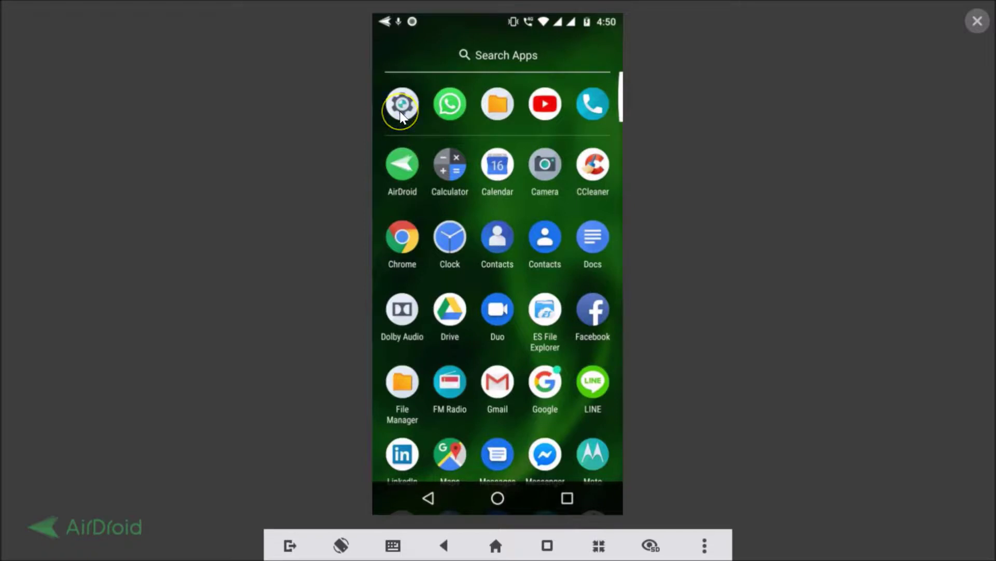
Search the phone's settings for "language" and open Languages & input
{"action": "left_click_drag", "start_coordinate": [487, 45], "coordinate": [607, 54]}
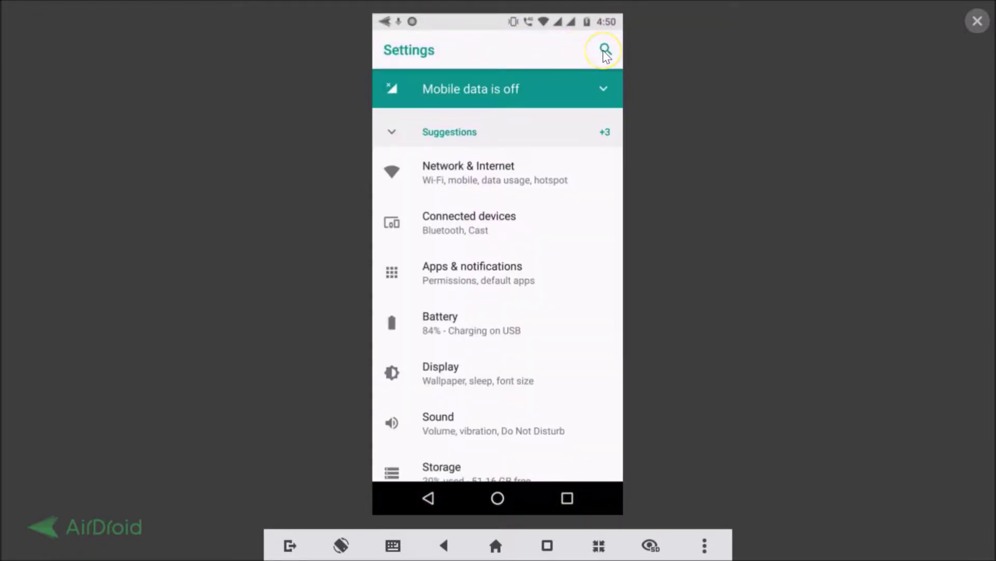
{"action": "left_click", "coordinate": [530, 48]}
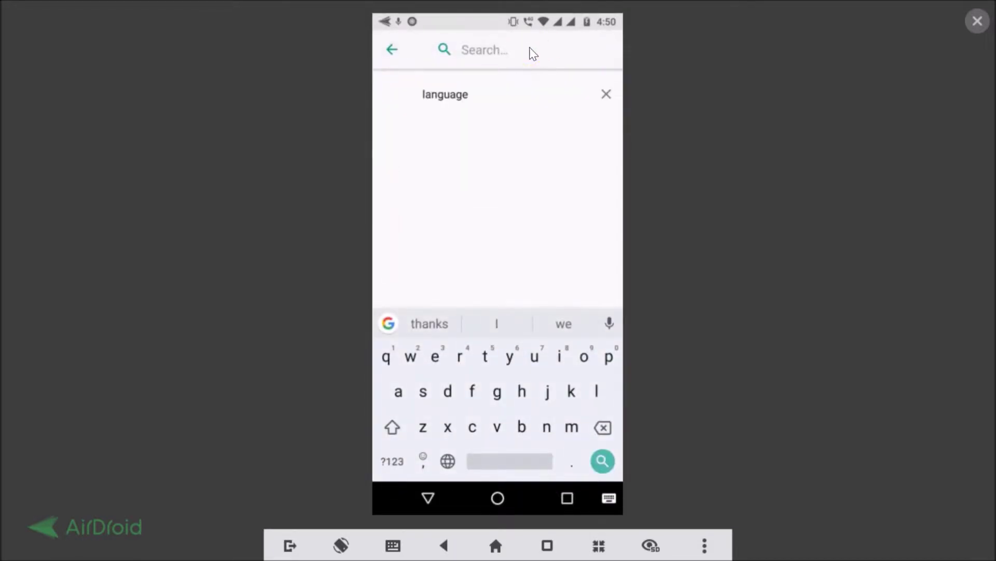
{"action": "type", "text": "l"}
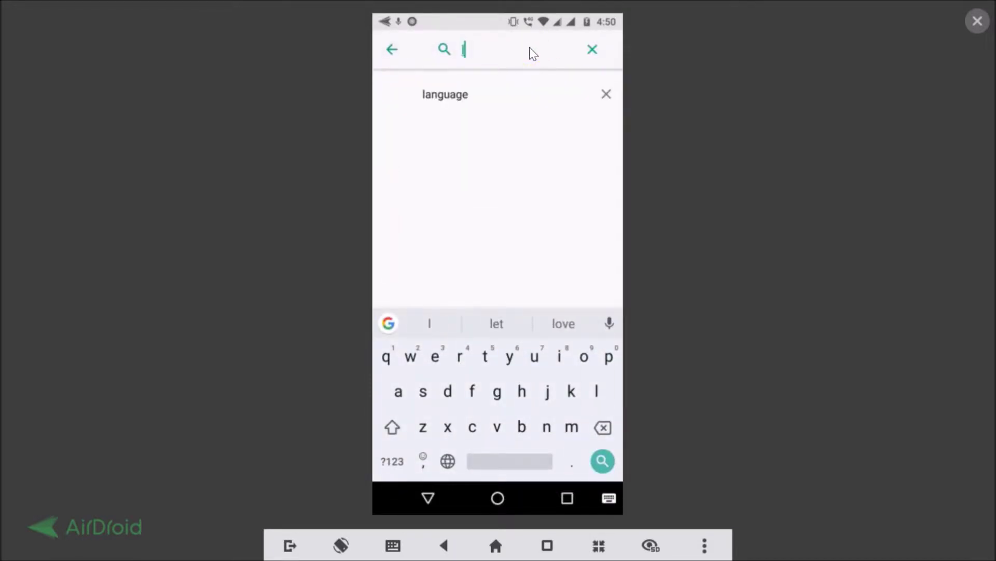
{"action": "type", "text": "anguage"}
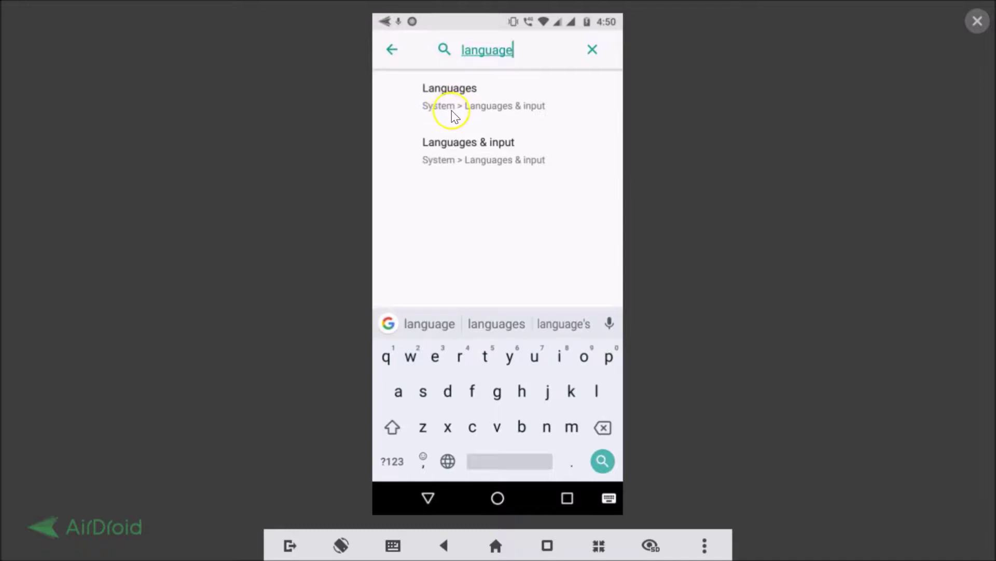
{"action": "left_click", "coordinate": [508, 107]}
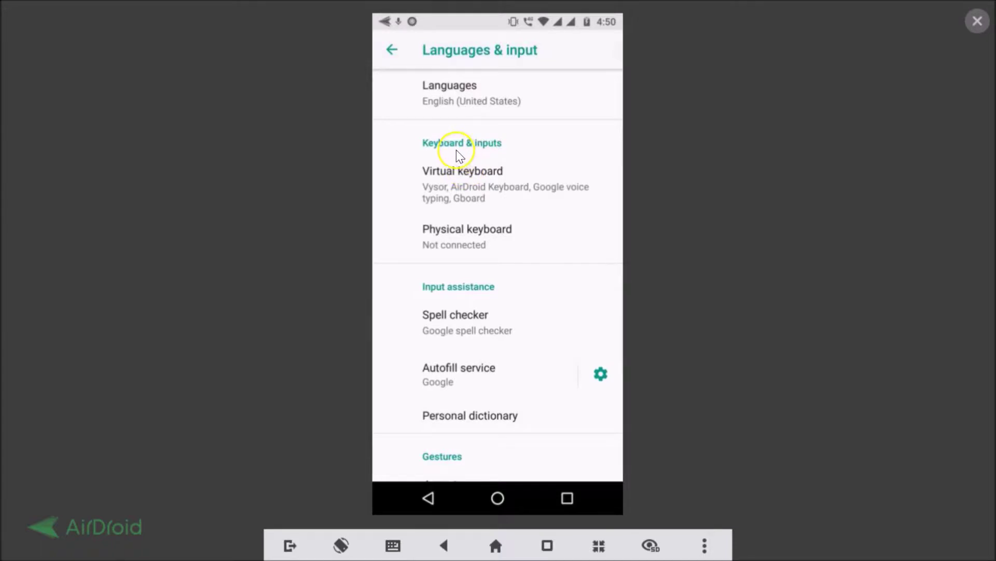
Review the installed virtual keyboards in Manage keyboards, and leave the settings for the home screen
{"action": "left_click", "coordinate": [485, 175]}
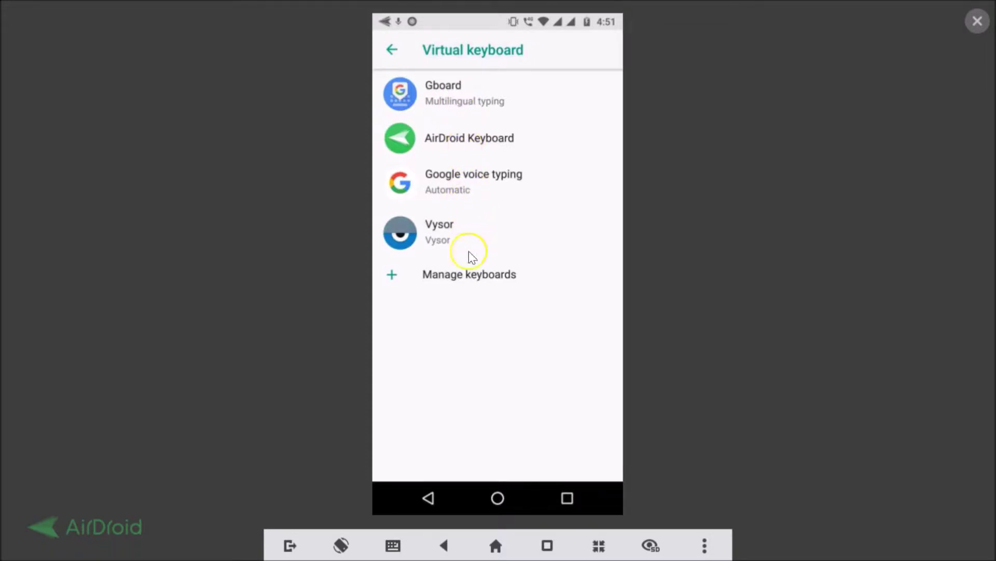
{"action": "left_click", "coordinate": [454, 286]}
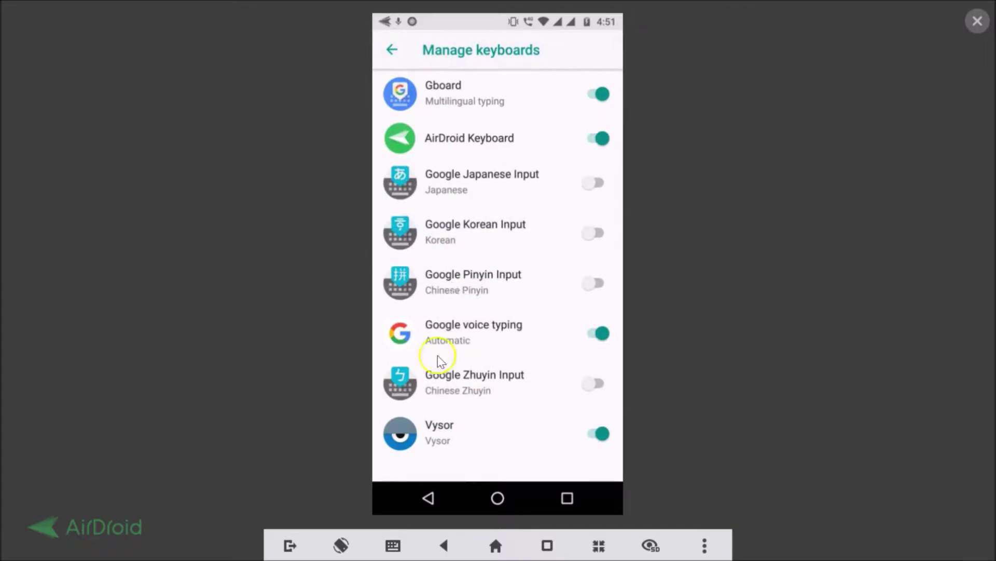
{"action": "scroll", "coordinate": [455, 327], "scroll_direction": "down", "scroll_amount": 2}
{"action": "scroll", "coordinate": [455, 327], "scroll_direction": "up", "scroll_amount": 2}
{"action": "key", "text": "Escape"}
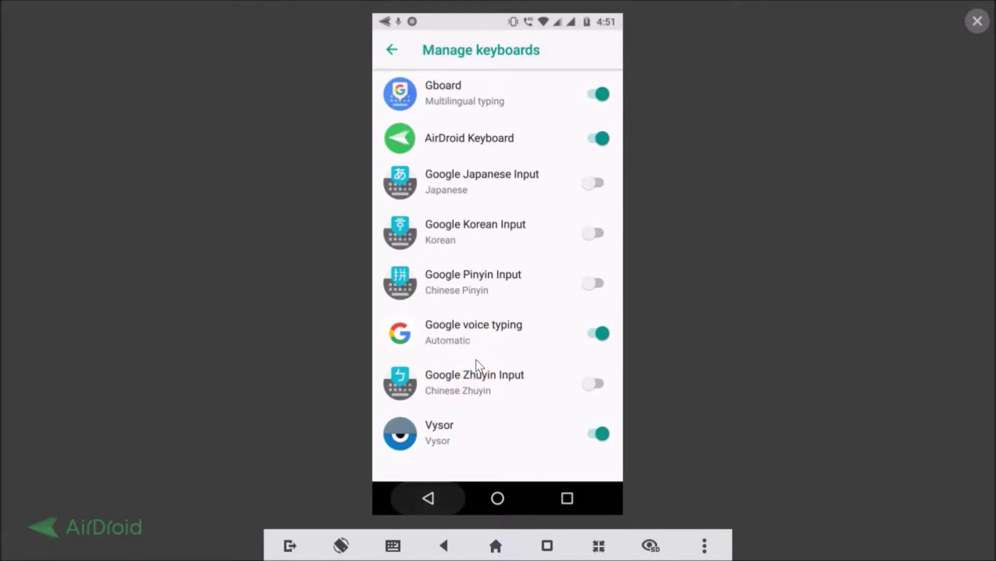
{"action": "key", "text": "Escape"}
{"action": "key", "text": "Escape"}
{"action": "key", "text": "Escape"}
{"action": "key", "text": "Escape"}
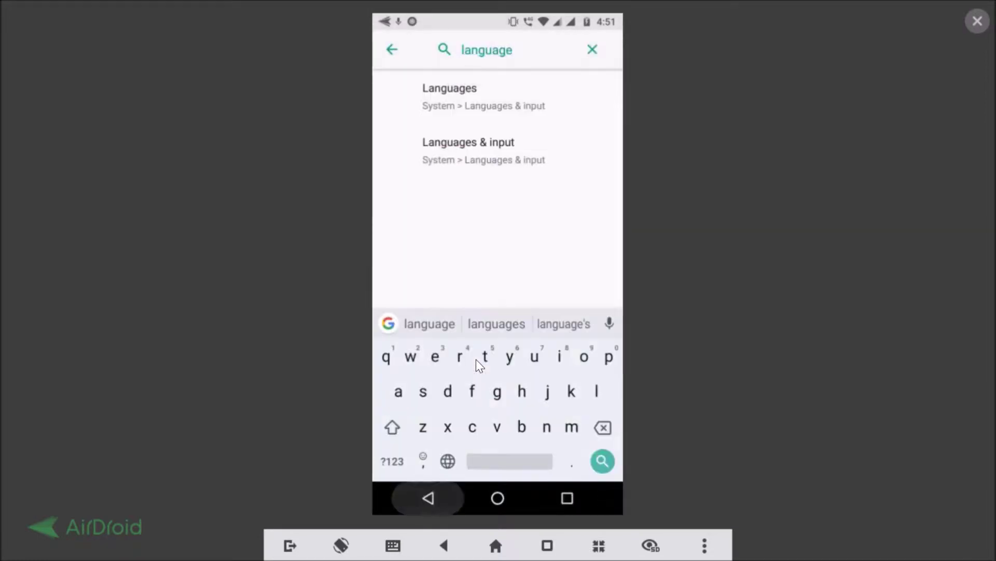
{"action": "key", "text": "Escape"}
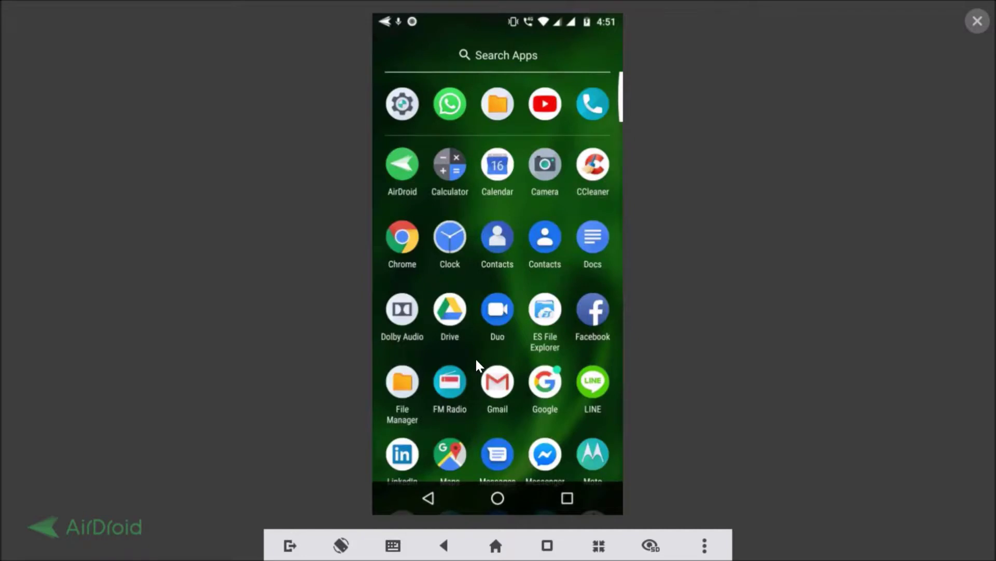
{"action": "key", "text": "Escape"}
Search the Play Store for "swif" and open the SwiftKey Keyboard listing
{"action": "left_click", "coordinate": [597, 352]}
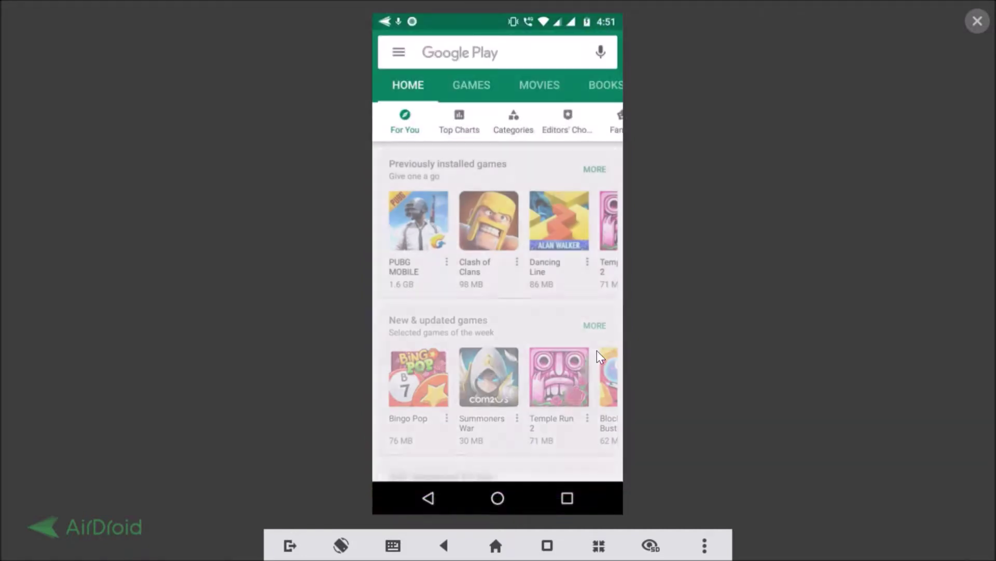
{"action": "left_click", "coordinate": [513, 54]}
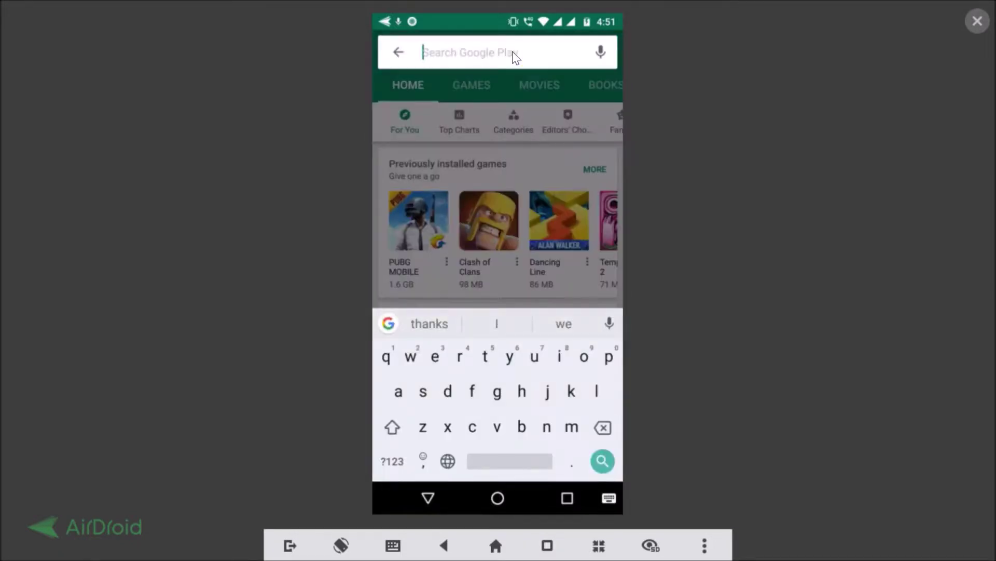
{"action": "type", "text": "sw"}
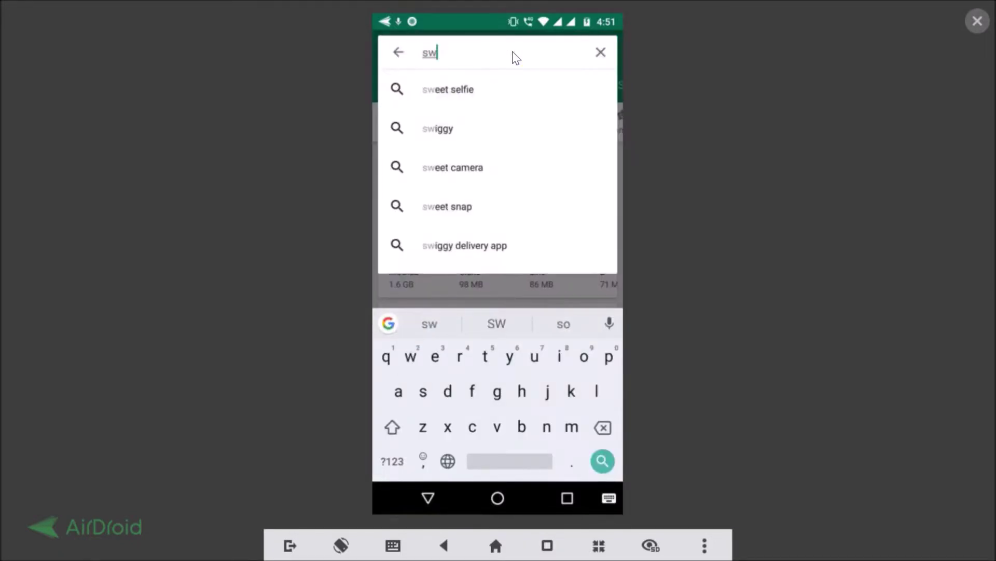
{"action": "type", "text": "if"}
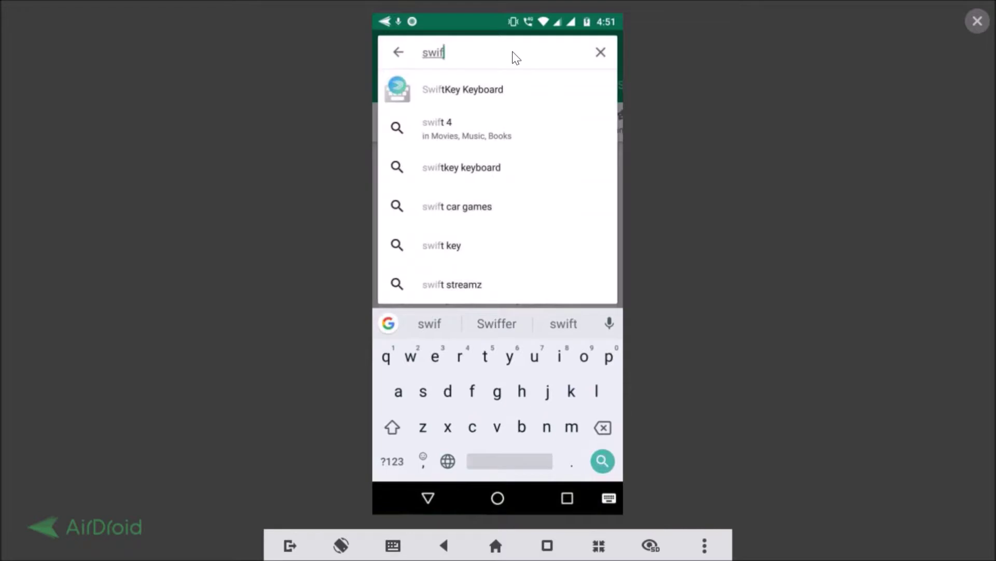
{"action": "left_click", "coordinate": [441, 98]}
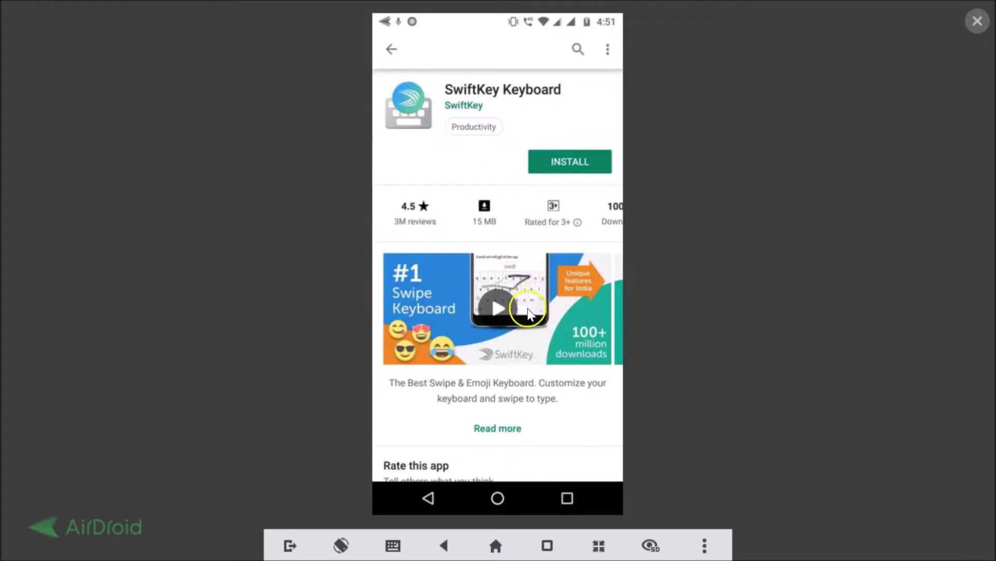
Look over the SwiftKey Keyboard listing and browse through its preview images
{"action": "scroll", "coordinate": [528, 310], "scroll_direction": "down", "scroll_amount": 1}
{"action": "scroll", "coordinate": [527, 307], "scroll_direction": "down", "scroll_amount": 1}
{"action": "scroll", "coordinate": [527, 307], "scroll_direction": "up", "scroll_amount": 1}
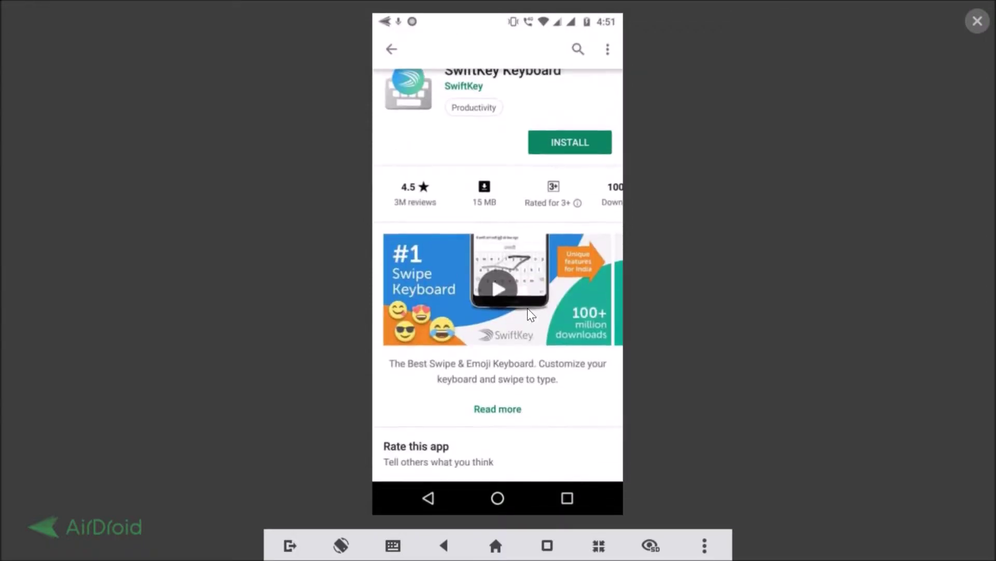
{"action": "scroll", "coordinate": [528, 309], "scroll_direction": "down", "scroll_amount": 1}
{"action": "scroll", "coordinate": [530, 313], "scroll_direction": "down", "scroll_amount": 1}
{"action": "scroll", "coordinate": [530, 314], "scroll_direction": "right", "scroll_amount": 3}
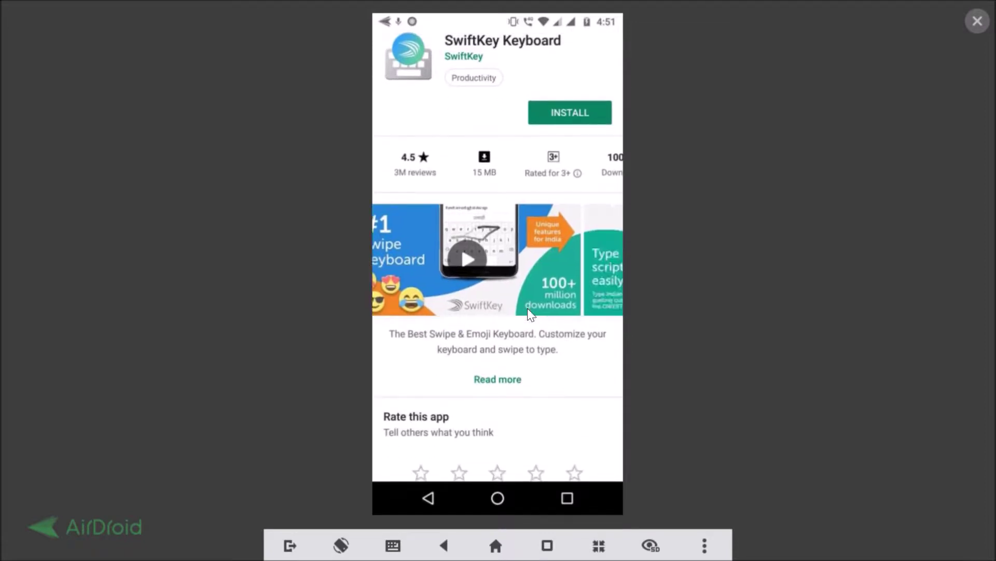
{"action": "scroll", "coordinate": [530, 313], "scroll_direction": "right", "scroll_amount": 5}
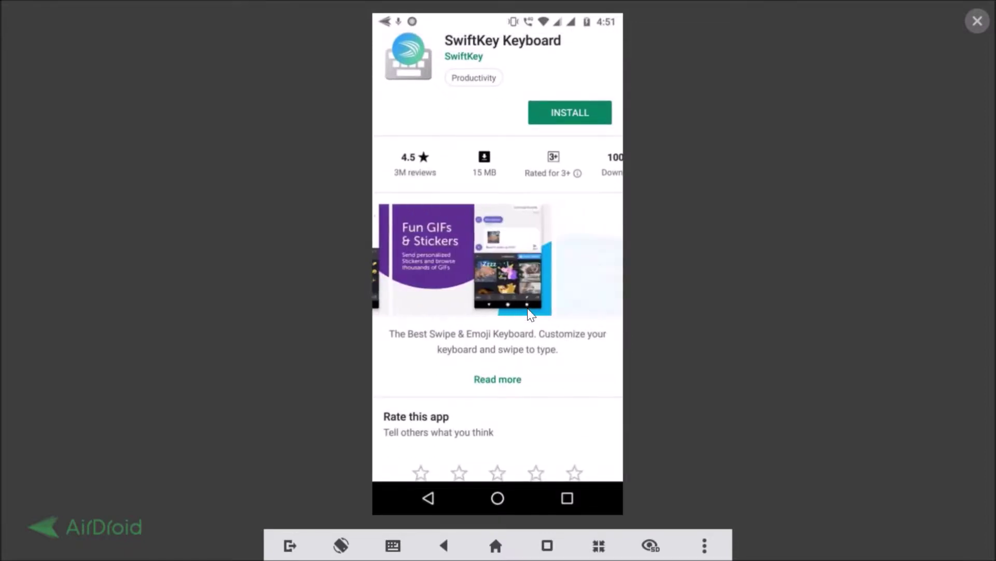
{"action": "scroll", "coordinate": [529, 313], "scroll_direction": "left", "scroll_amount": 2}
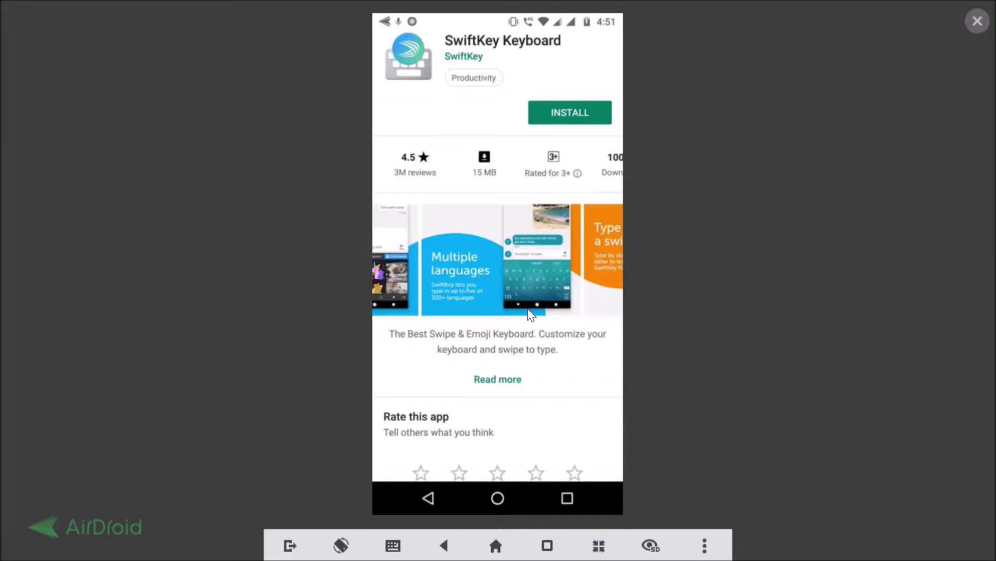
{"action": "scroll", "coordinate": [529, 313], "scroll_direction": "left", "scroll_amount": 5}
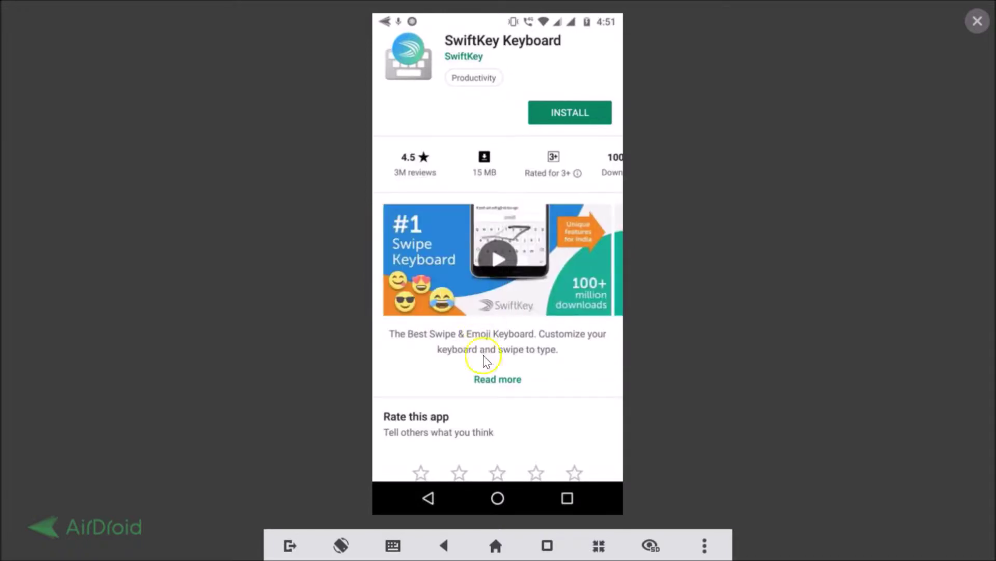
{"action": "left_click", "coordinate": [497, 249]}
Read the full SwiftKey Keyboard description and return to its store listing
{"action": "left_click", "coordinate": [499, 380]}
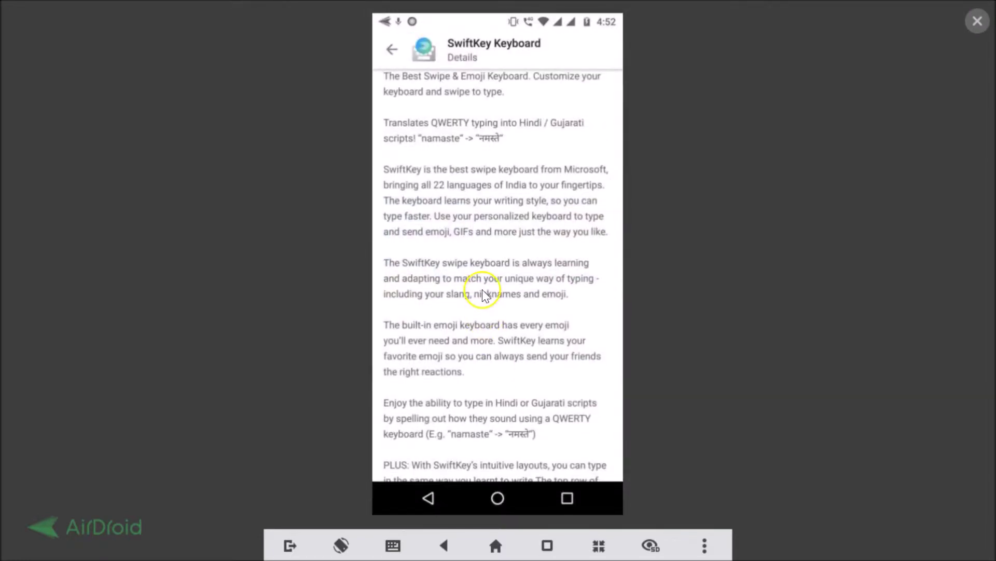
{"action": "scroll", "coordinate": [476, 241], "scroll_direction": "down", "scroll_amount": 5}
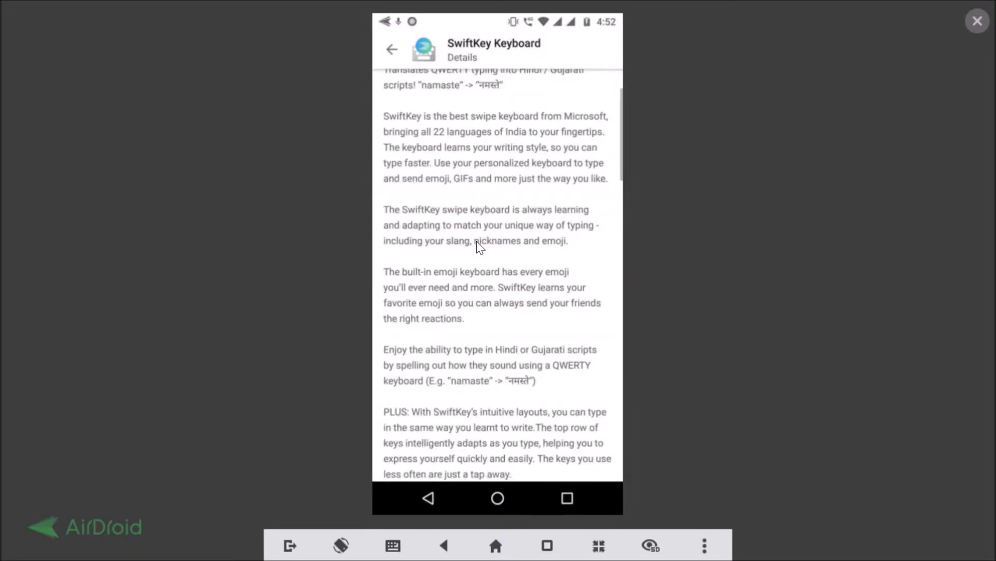
{"action": "scroll", "coordinate": [476, 241], "scroll_direction": "down", "scroll_amount": 5}
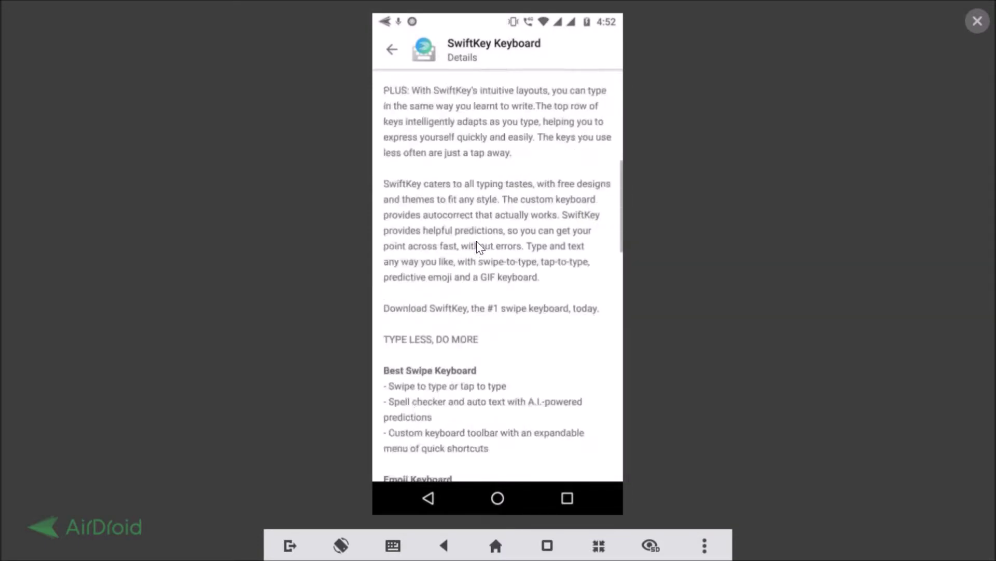
{"action": "scroll", "coordinate": [477, 241], "scroll_direction": "up", "scroll_amount": 7}
{"action": "left_click", "coordinate": [393, 51]}
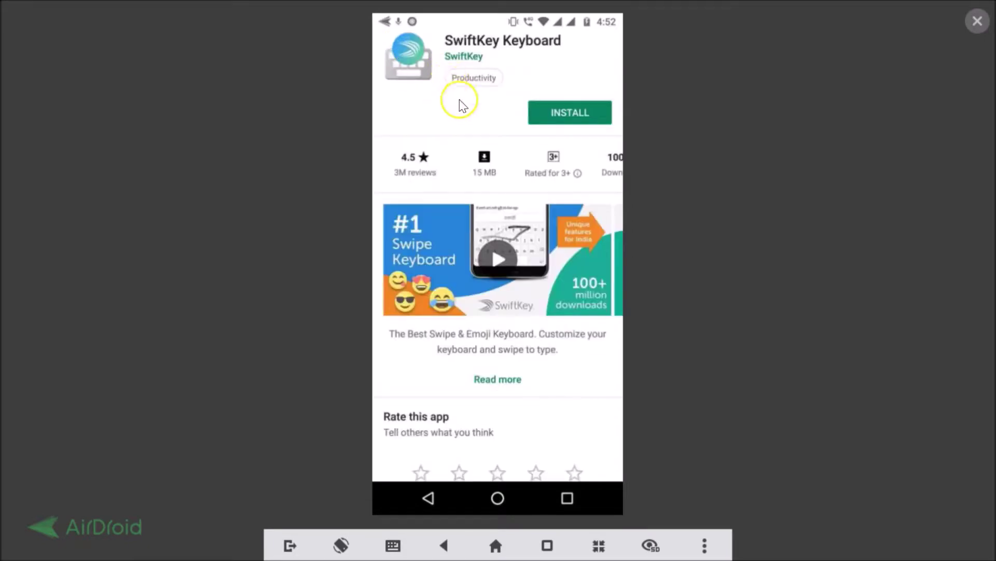
Install SwiftKey Keyboard from the Play Store and launch it
{"action": "scroll", "coordinate": [462, 104], "scroll_direction": "up", "scroll_amount": 1}
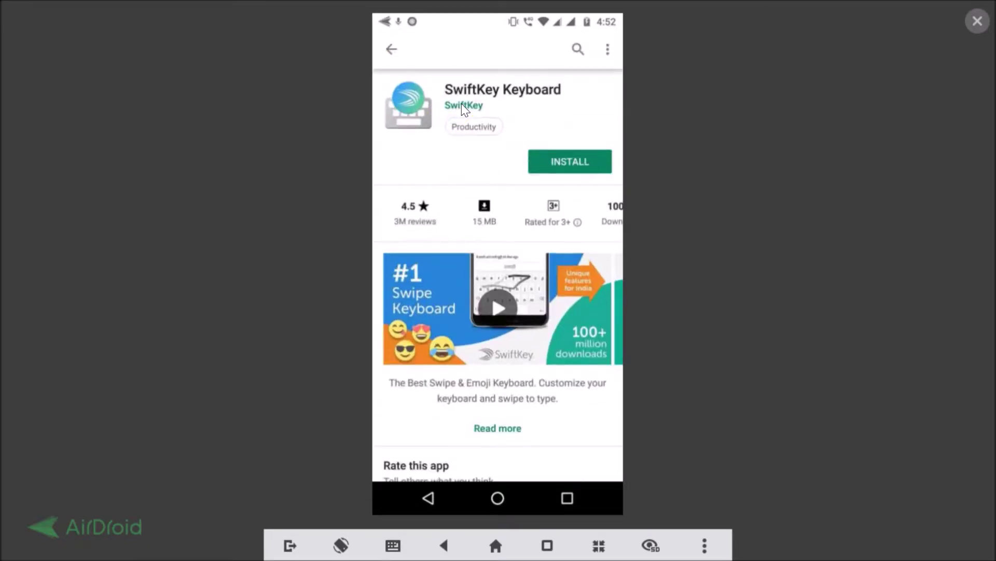
{"action": "left_click", "coordinate": [575, 156]}
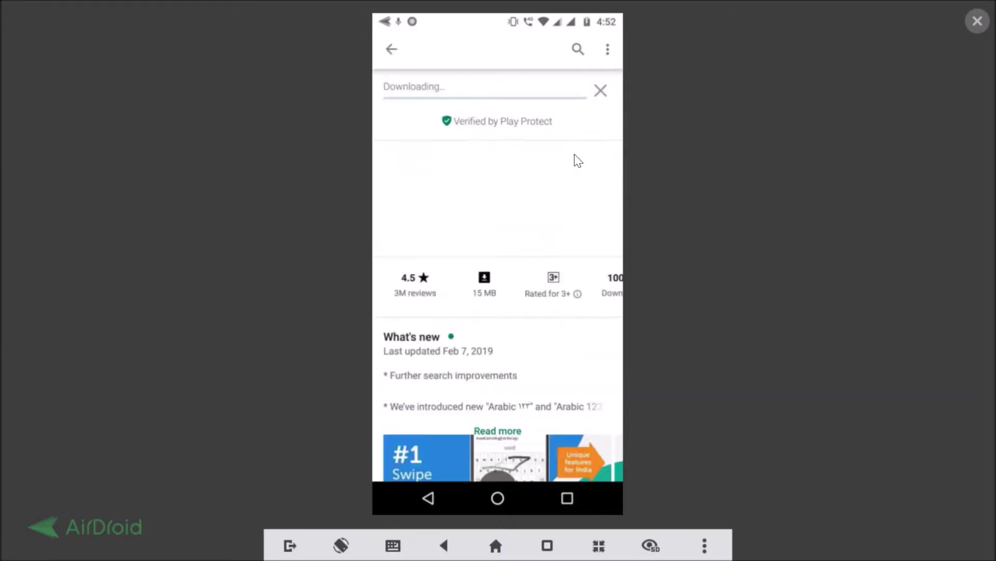
{"action": "scroll", "coordinate": [575, 156], "scroll_direction": "up", "scroll_amount": 1}
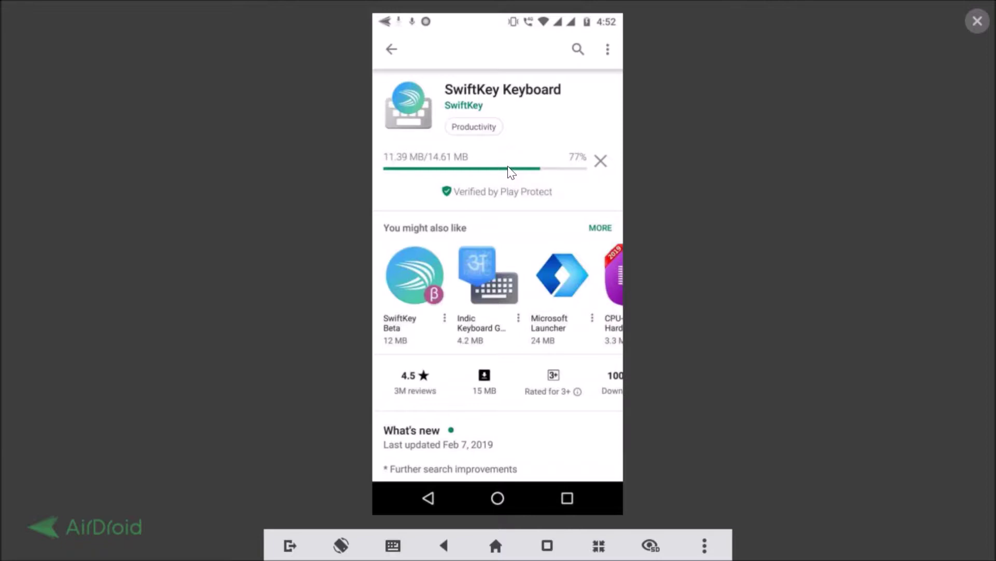
{"action": "left_click", "coordinate": [503, 166]}
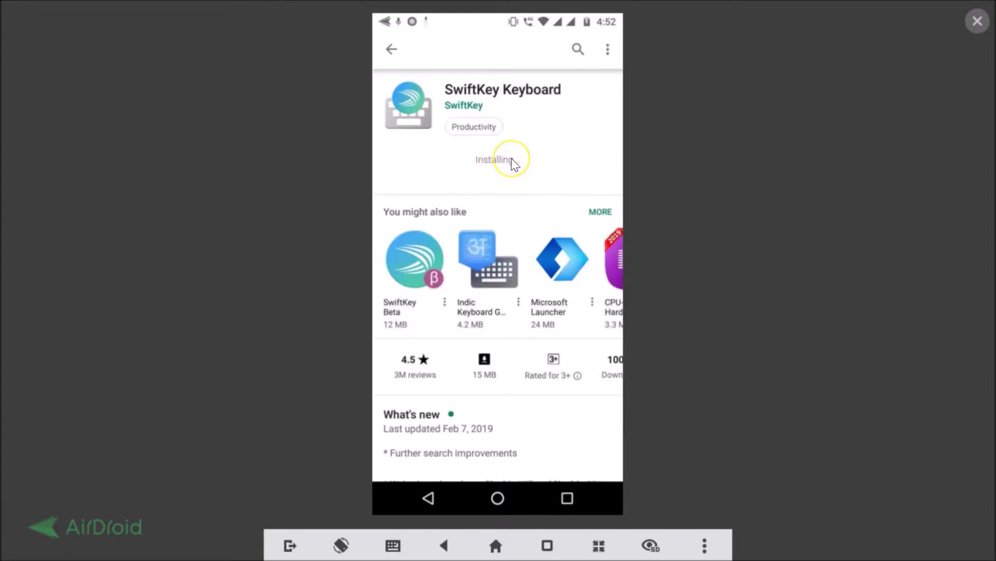
{"action": "left_click", "coordinate": [513, 158]}
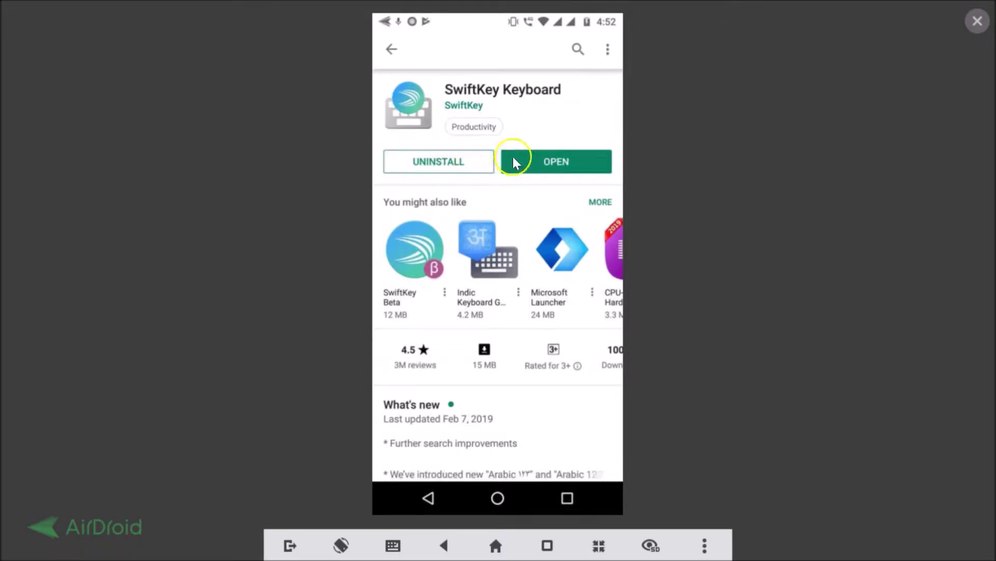
{"action": "left_click", "coordinate": [558, 163]}
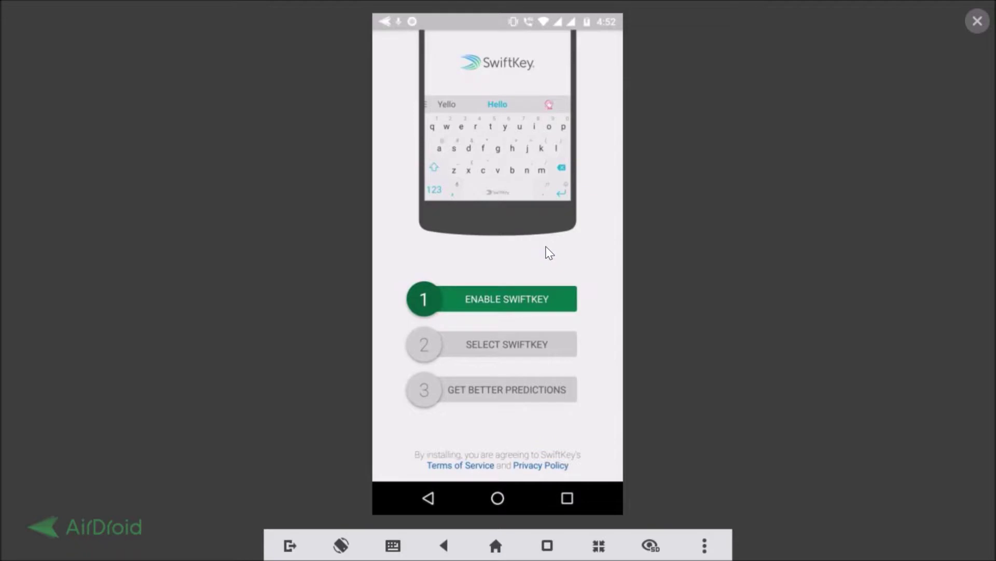
Enable SwiftKey Keyboard as an available virtual keyboard, accepting the input-method notice, and select it as the active keyboard
{"action": "left_click", "coordinate": [482, 295]}
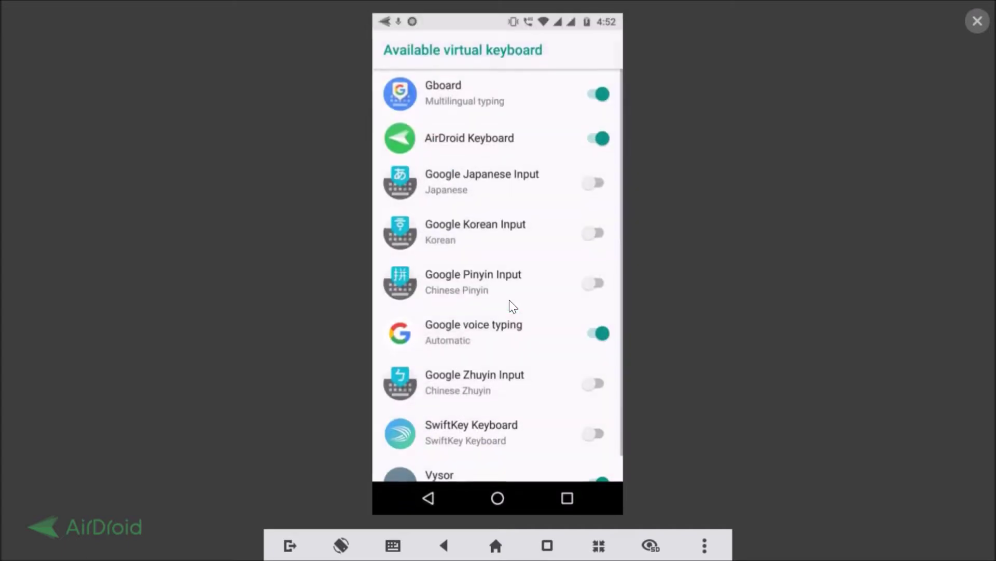
{"action": "scroll", "coordinate": [509, 300], "scroll_direction": "down", "scroll_amount": 1}
{"action": "left_click", "coordinate": [489, 399]}
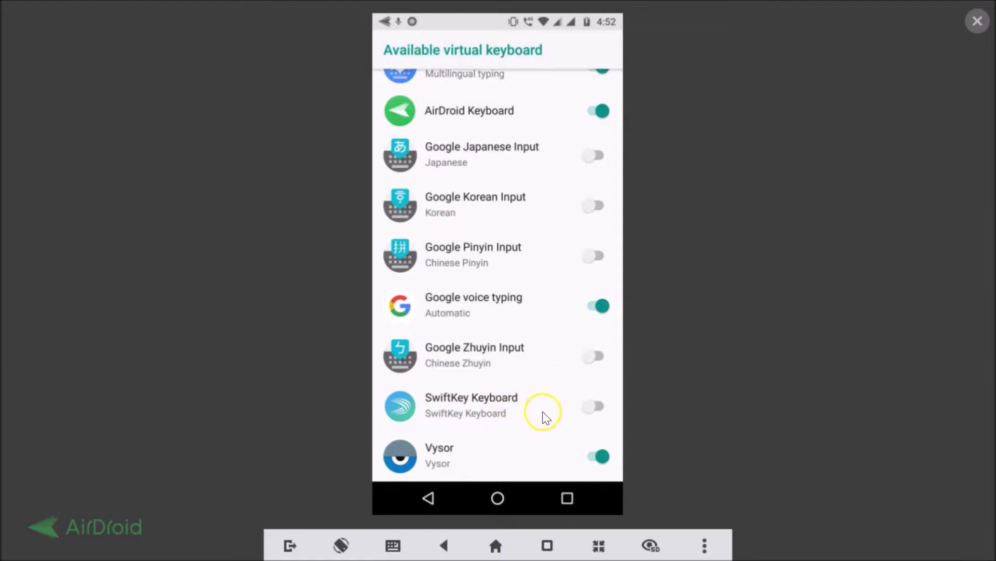
{"action": "left_click", "coordinate": [598, 407]}
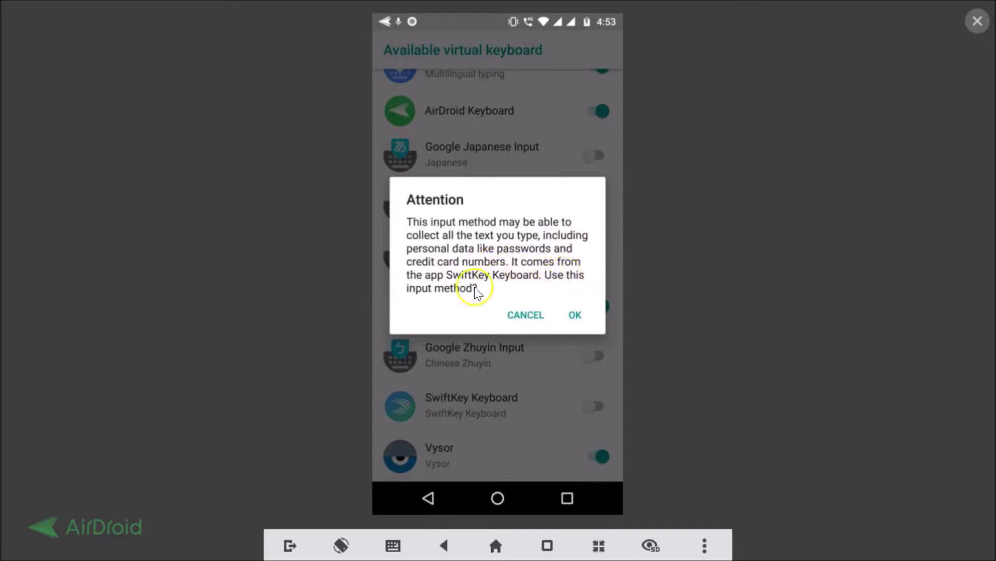
{"action": "left_click", "coordinate": [576, 316]}
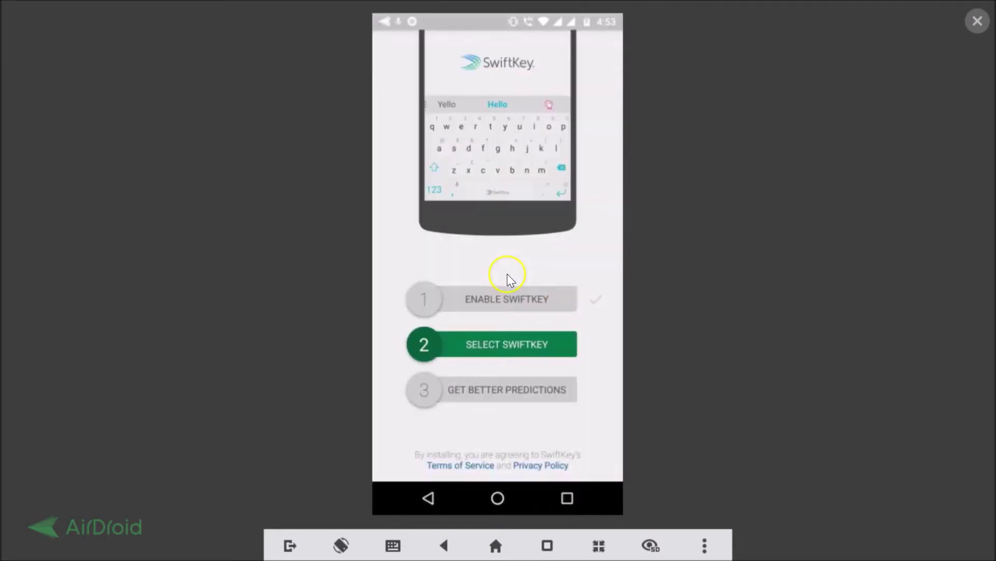
{"action": "left_click", "coordinate": [500, 345]}
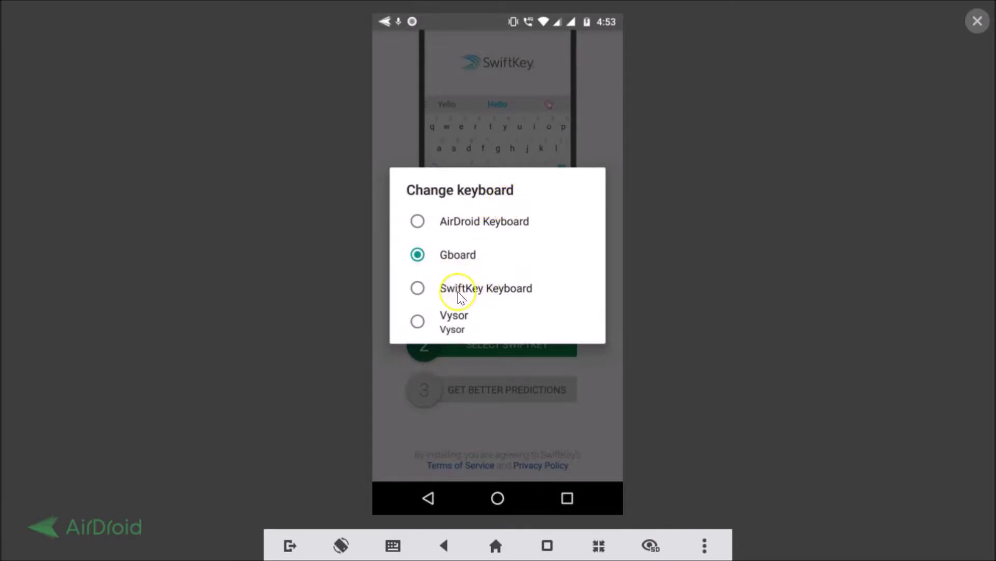
{"action": "left_click", "coordinate": [493, 289]}
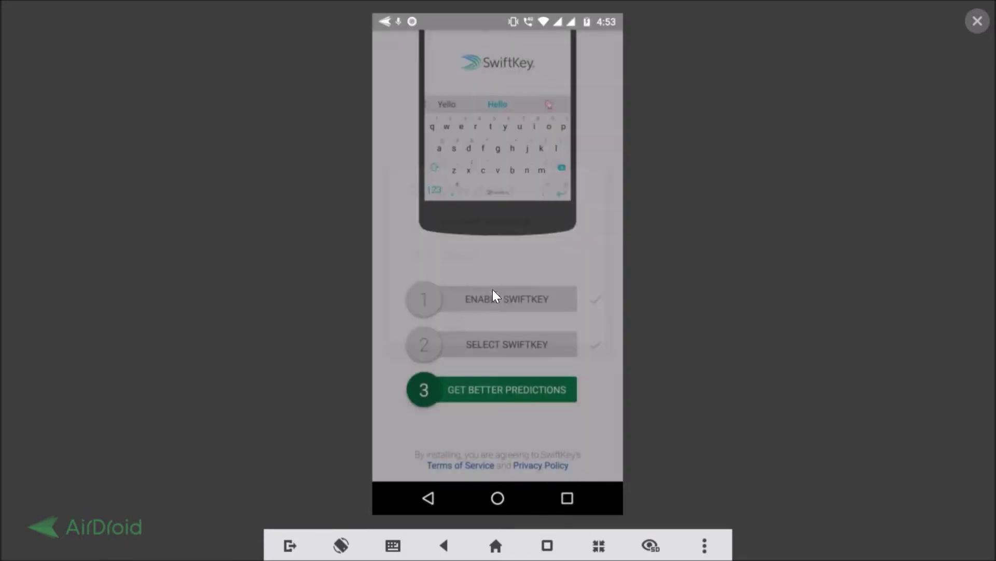
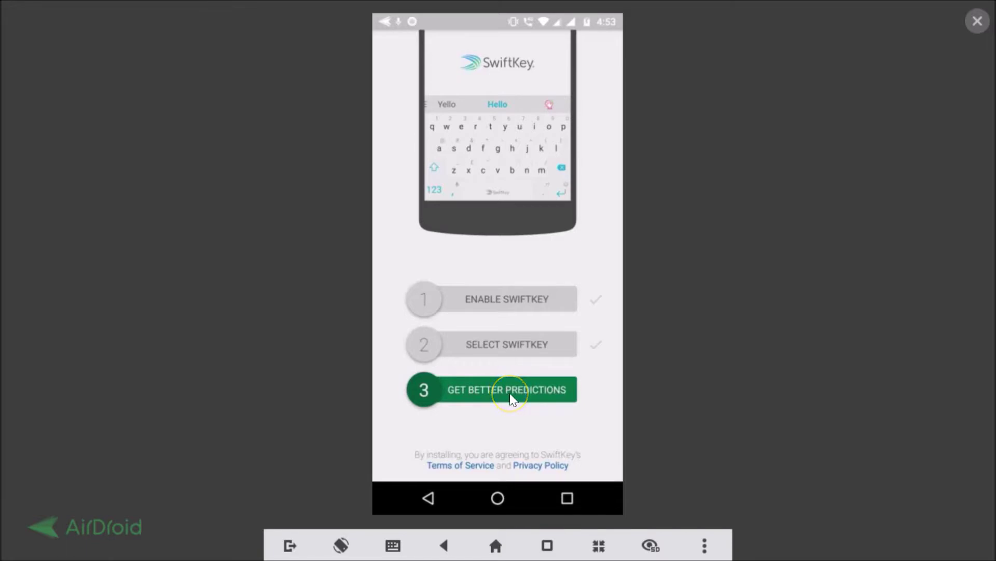
Proceed to the better predictions setup and sign in to SwiftKey with the Google account stored on the phone
{"action": "left_click", "coordinate": [510, 393]}
{"action": "left_click", "coordinate": [466, 180]}
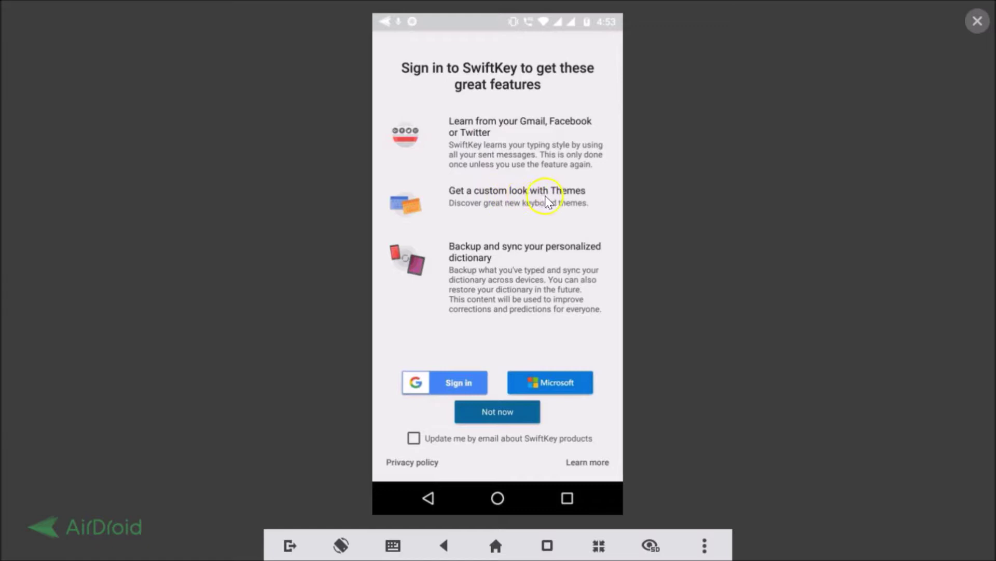
{"action": "left_click", "coordinate": [449, 383]}
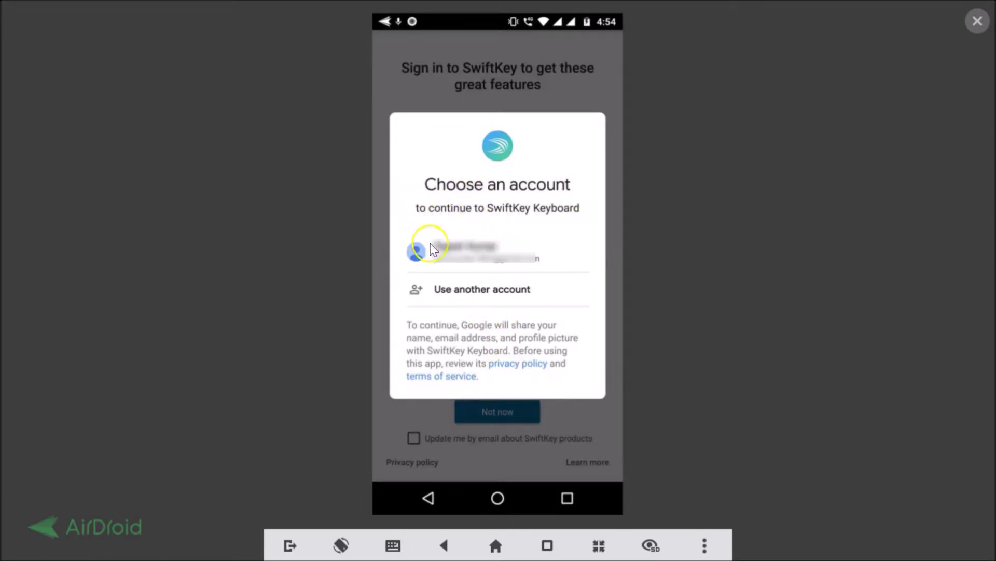
{"action": "left_click", "coordinate": [453, 248]}
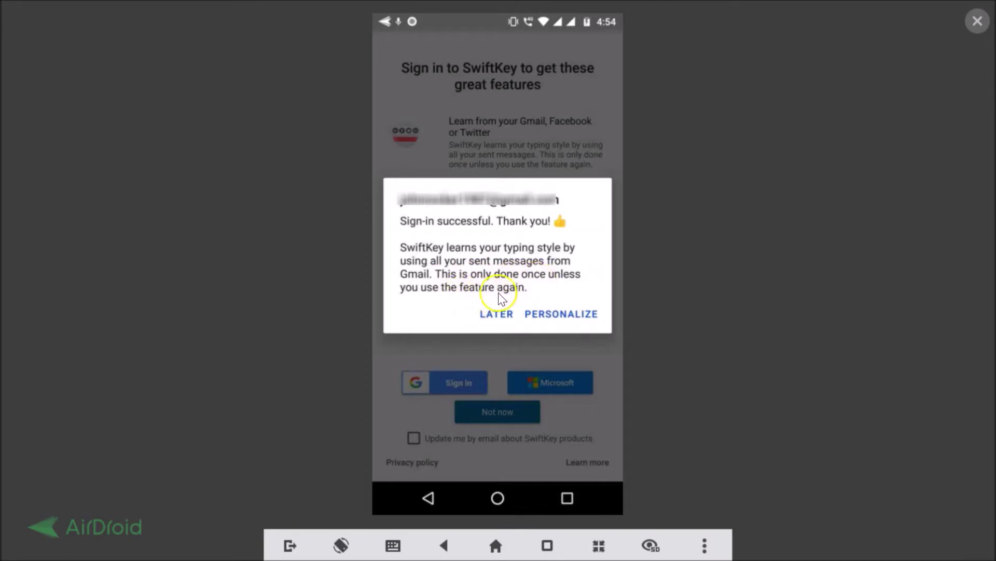
Personalize SwiftKey from the Gmail sent messages and allow it to access the contacts
{"action": "left_click", "coordinate": [547, 318]}
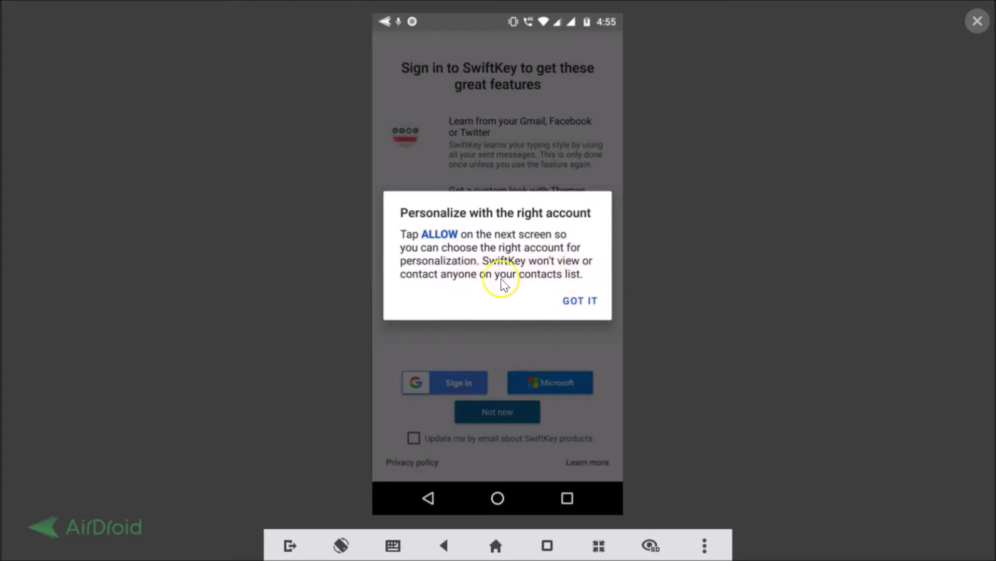
{"action": "left_click", "coordinate": [583, 302]}
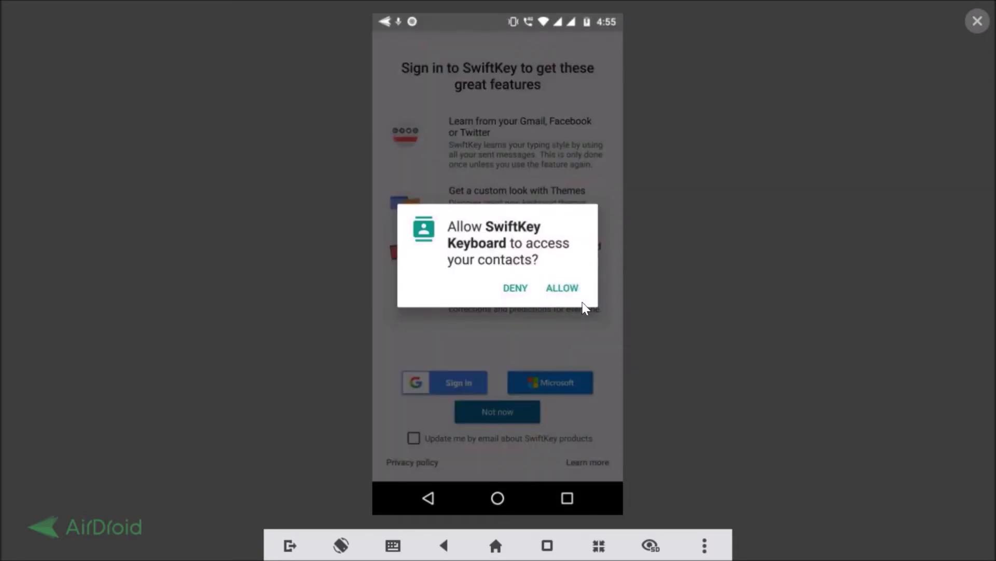
{"action": "left_click", "coordinate": [560, 286]}
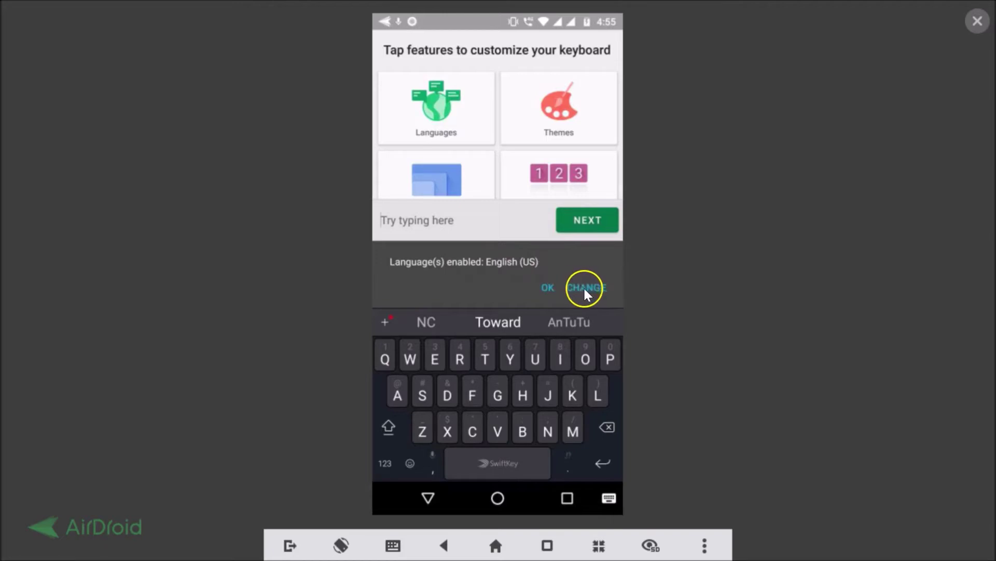
Finish the SwiftKey setup with English (US) as the language, "Hi" as test text and agreement to share typing snippets
{"action": "left_click", "coordinate": [544, 289]}
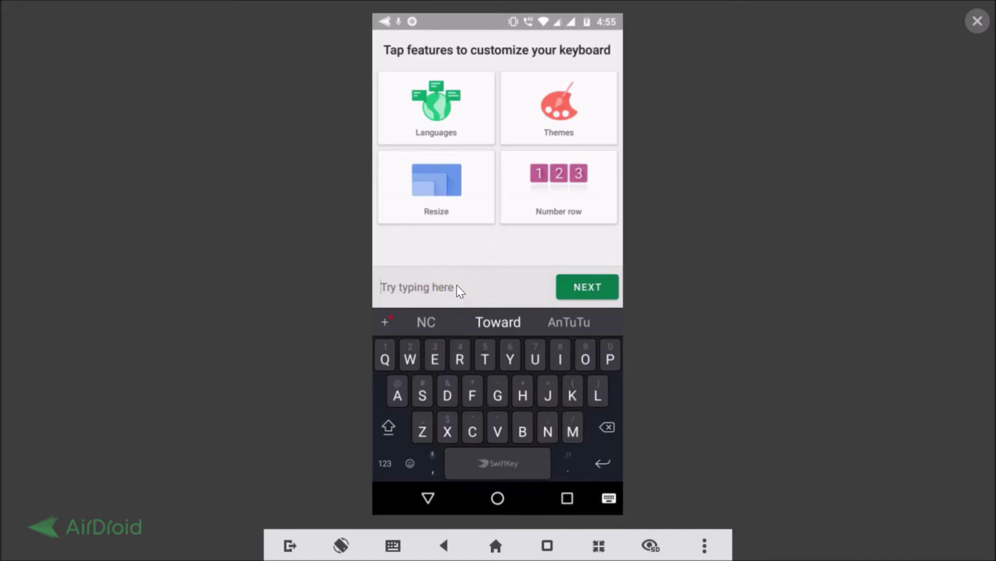
{"action": "type", "text": "Hi"}
{"action": "left_click", "coordinate": [592, 286]}
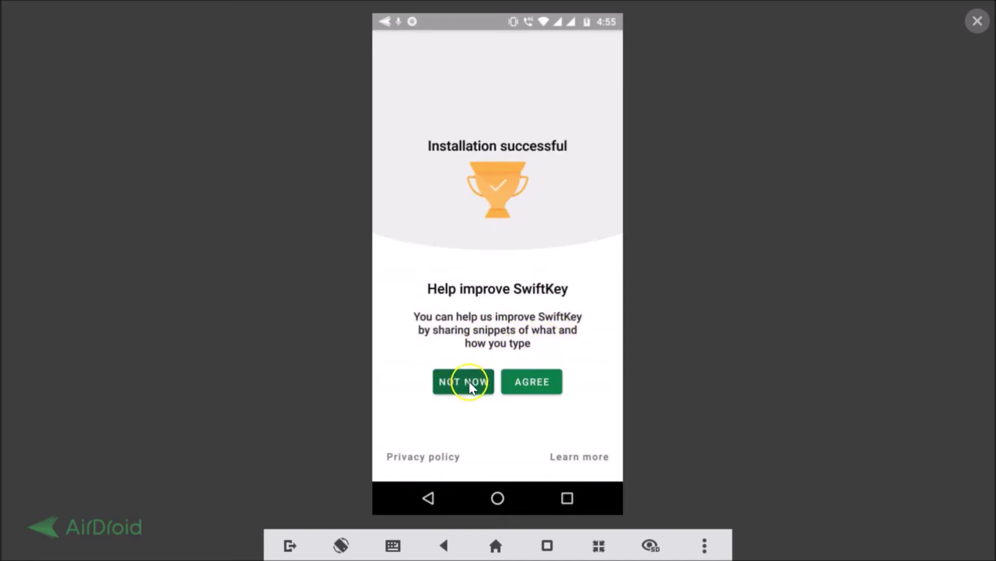
{"action": "left_click", "coordinate": [519, 382]}
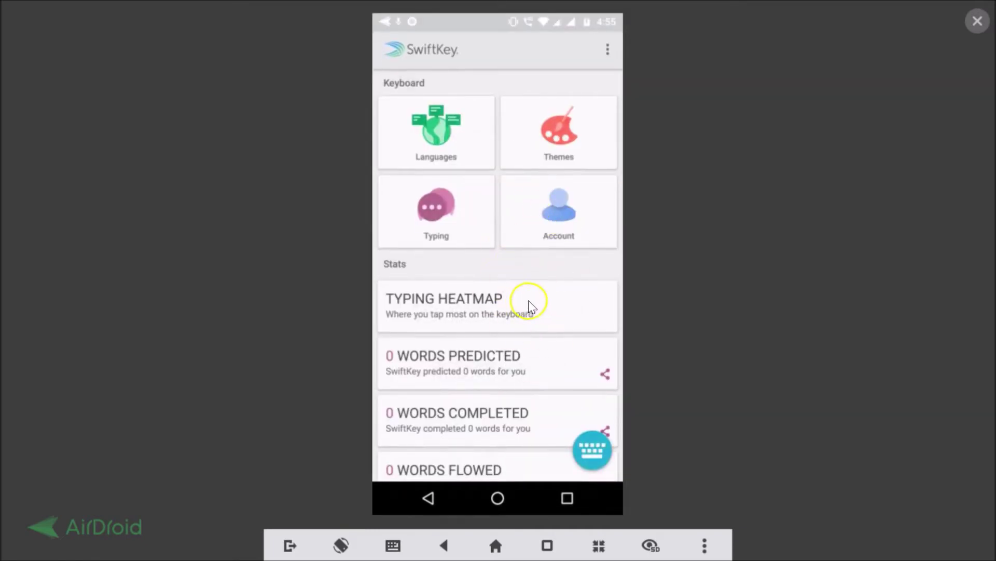
{"action": "scroll", "coordinate": [534, 247], "scroll_direction": "down", "scroll_amount": 5}
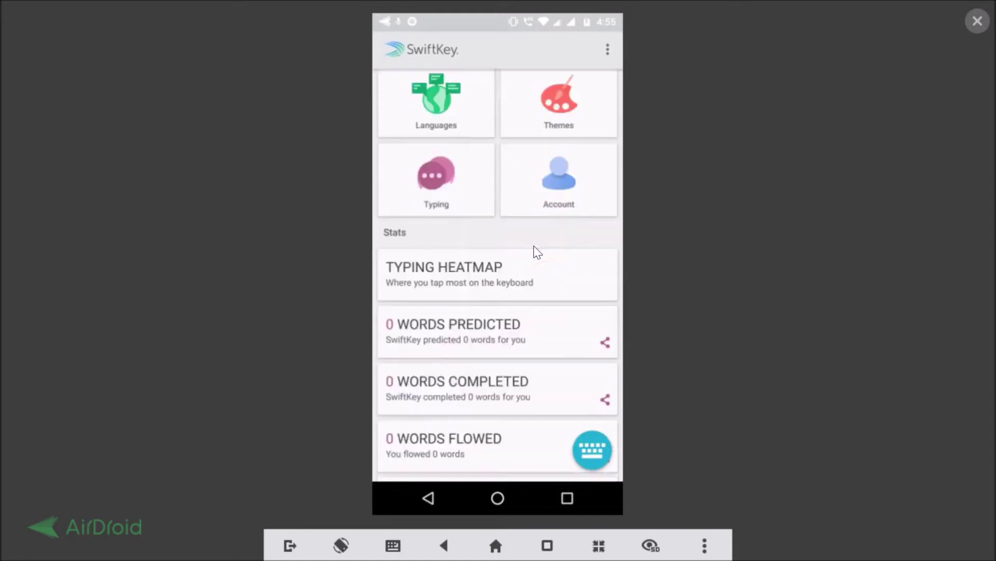
{"action": "scroll", "coordinate": [535, 247], "scroll_direction": "up", "scroll_amount": 5}
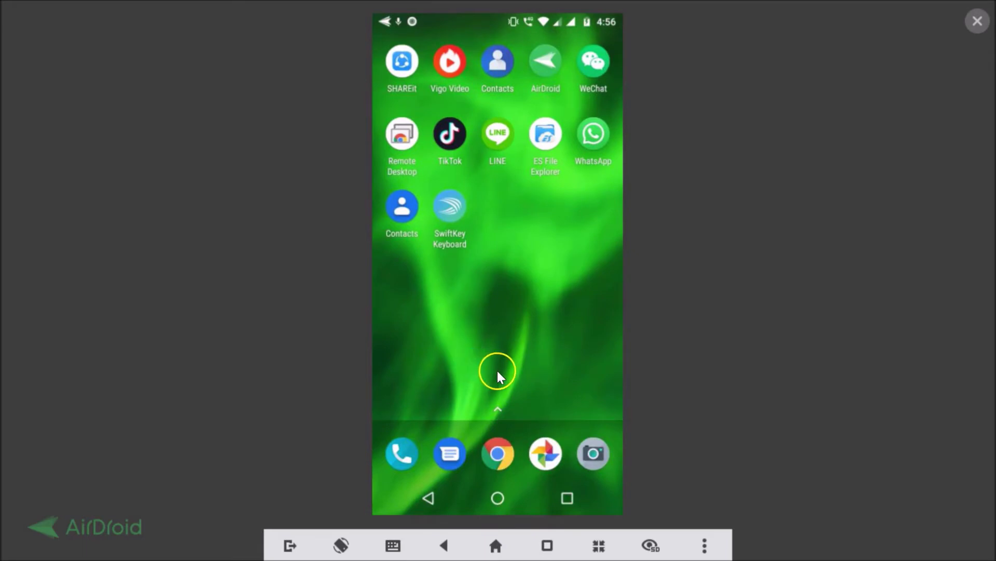
Open the phone's Settings from the app drawer and search them for "langu"
{"action": "scroll", "coordinate": [495, 382], "scroll_direction": "down", "scroll_amount": 2}
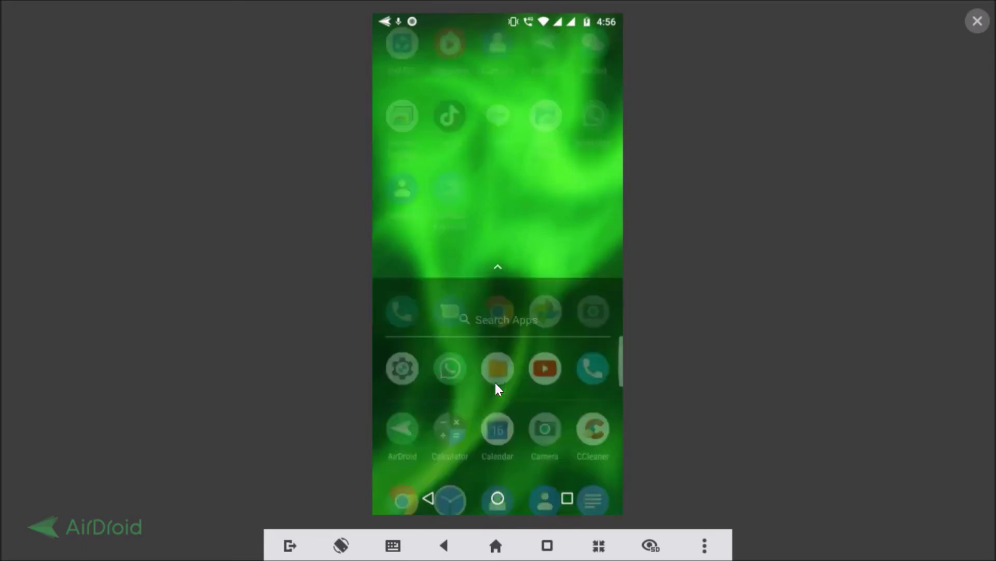
{"action": "left_click", "coordinate": [404, 84]}
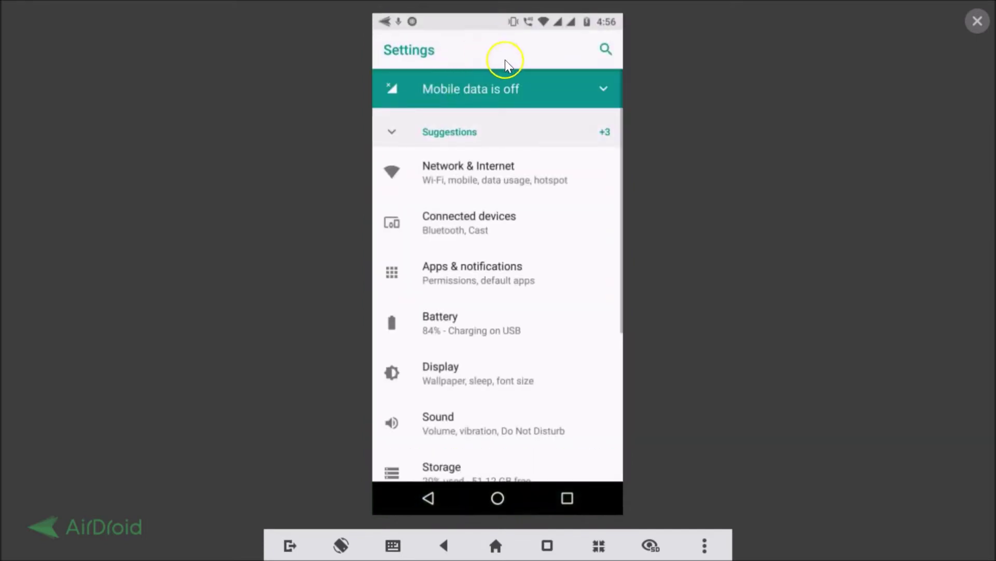
{"action": "left_click", "coordinate": [605, 50]}
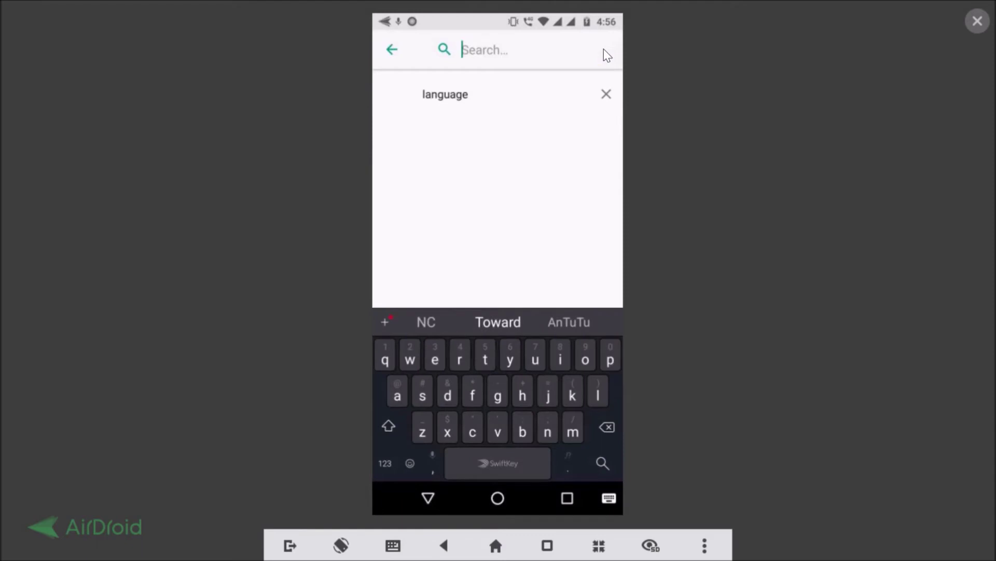
{"action": "type", "text": "la"}
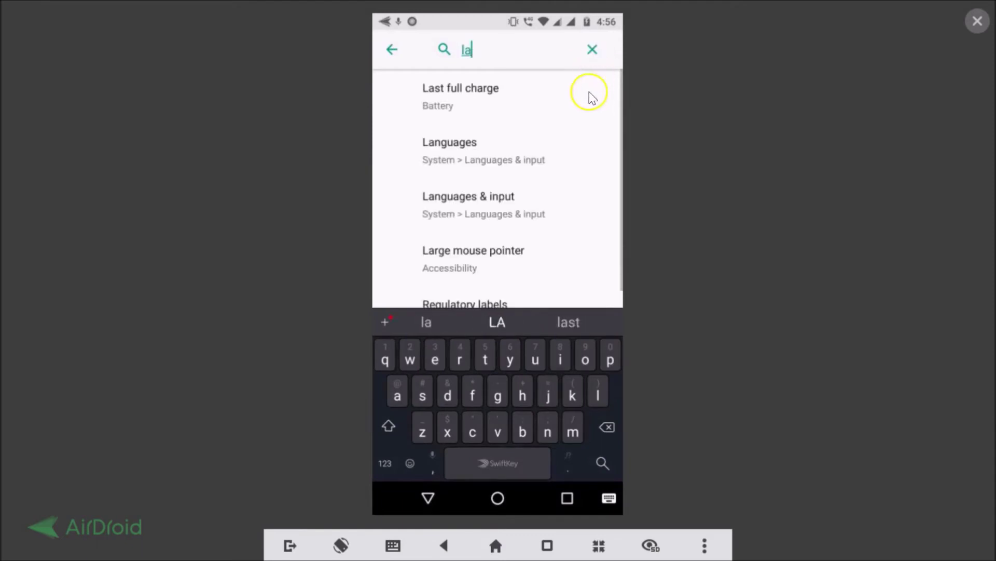
{"action": "type", "text": "ngu"}
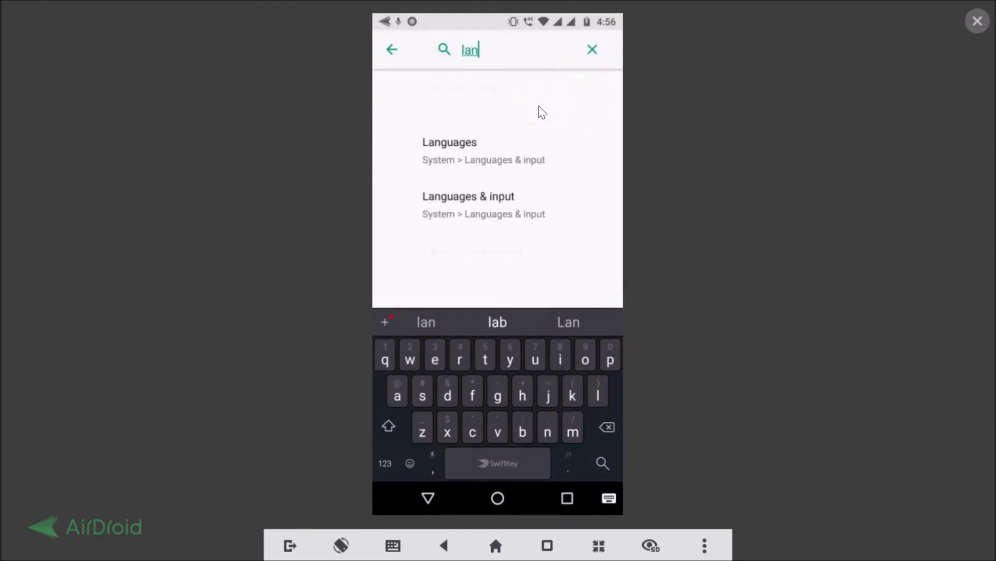
{"action": "left_click", "coordinate": [528, 66]}
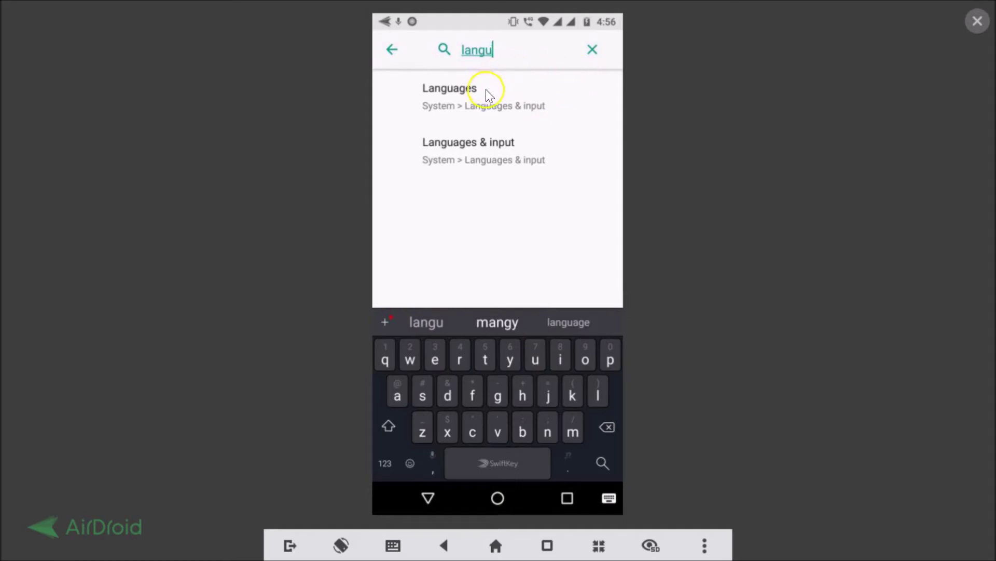
Open the SwiftKey Keyboard settings from the virtual keyboards under Languages & input
{"action": "left_click", "coordinate": [503, 107]}
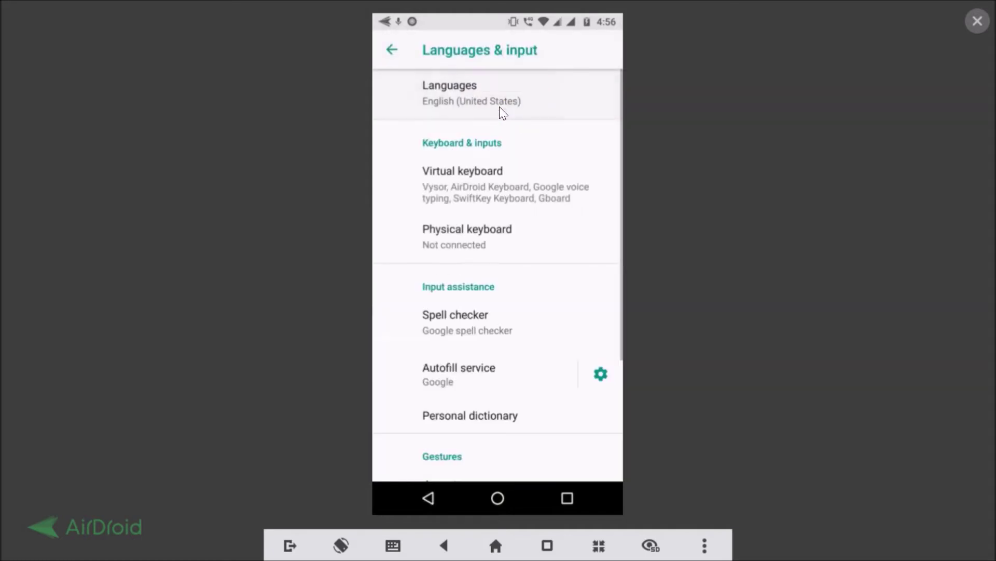
{"action": "left_click", "coordinate": [491, 191]}
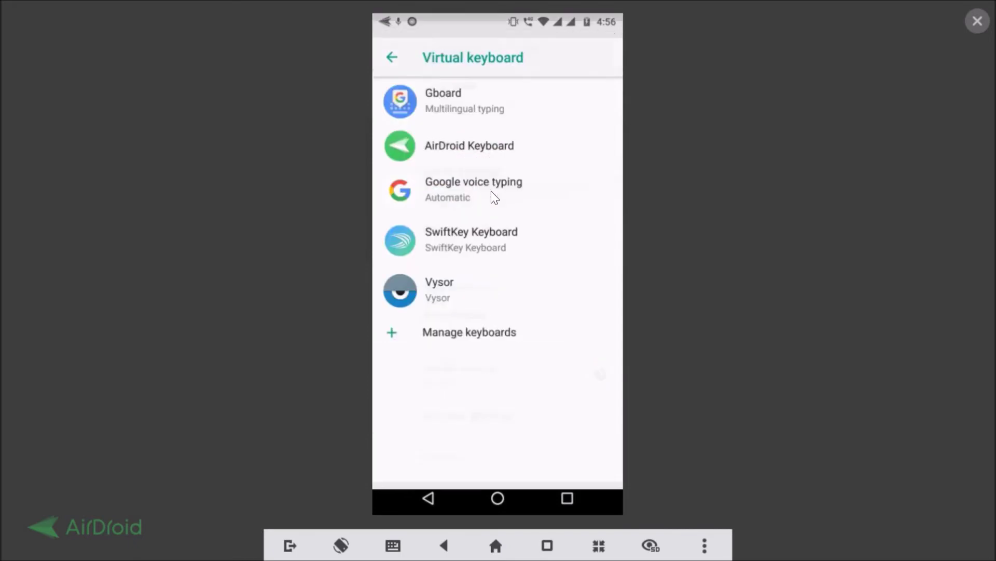
{"action": "left_click", "coordinate": [492, 238]}
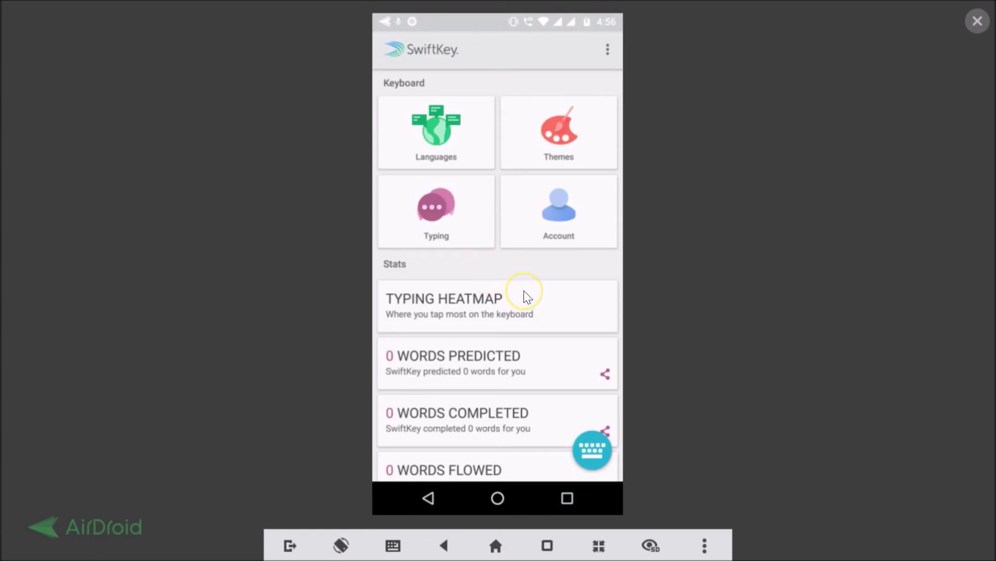
Look through SwiftKey's gallery, own and custom themes, and return to the SwiftKey settings overview
{"action": "scroll", "coordinate": [527, 297], "scroll_direction": "down", "scroll_amount": 1}
{"action": "scroll", "coordinate": [526, 296], "scroll_direction": "up", "scroll_amount": 1}
{"action": "left_click", "coordinate": [569, 156]}
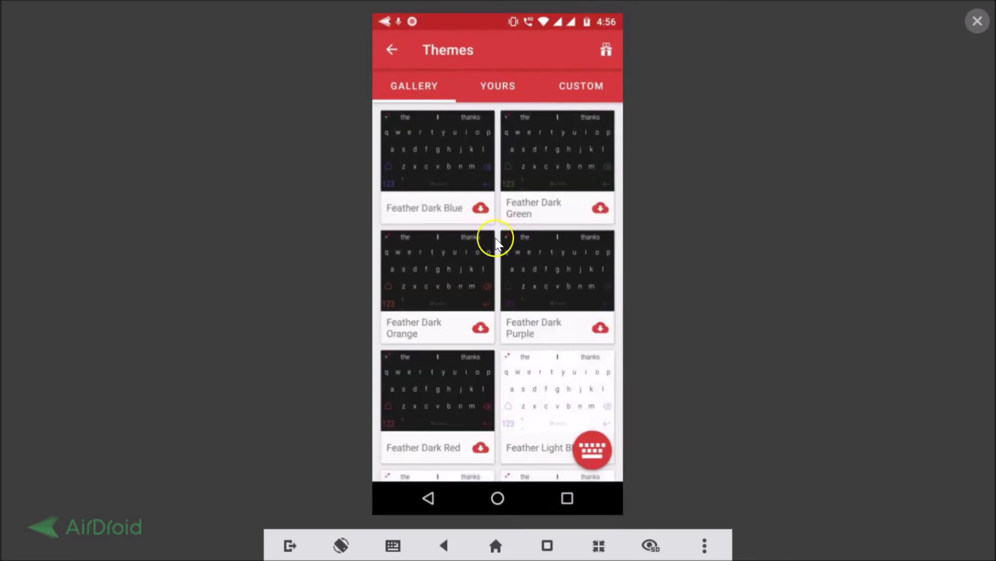
{"action": "scroll", "coordinate": [495, 238], "scroll_direction": "down", "scroll_amount": 5}
{"action": "scroll", "coordinate": [495, 237], "scroll_direction": "up", "scroll_amount": 5}
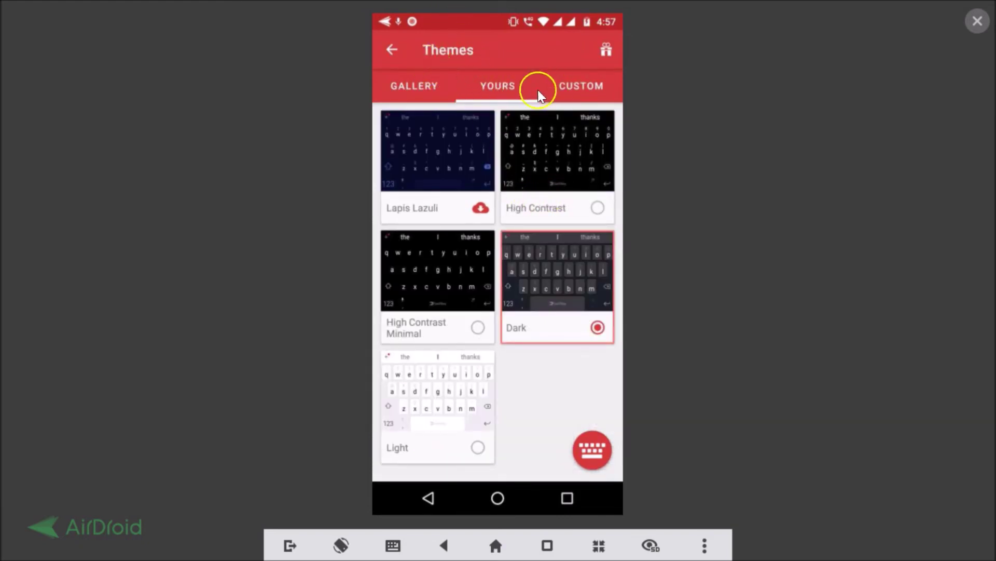
{"action": "left_click", "coordinate": [577, 93]}
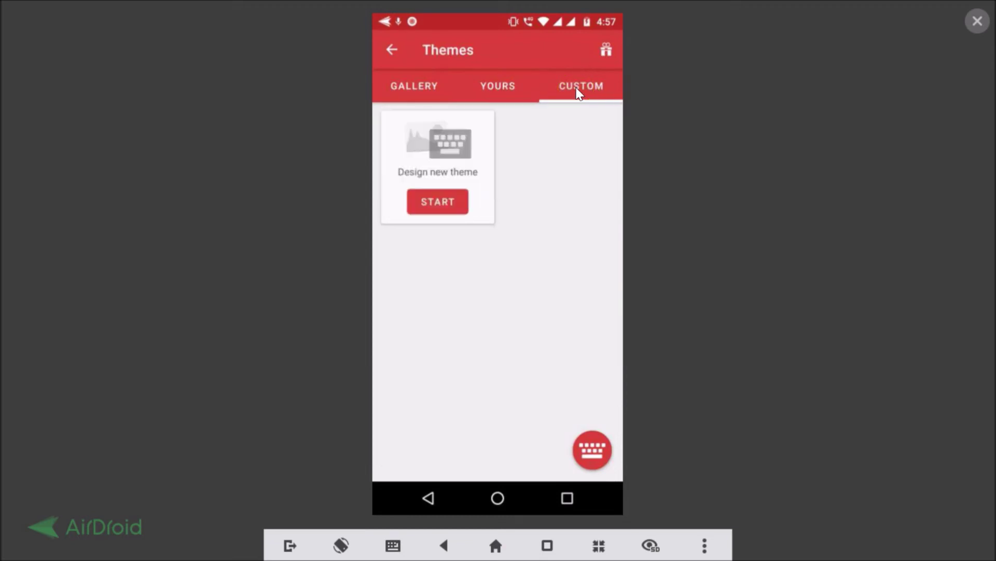
{"action": "left_click", "coordinate": [390, 56]}
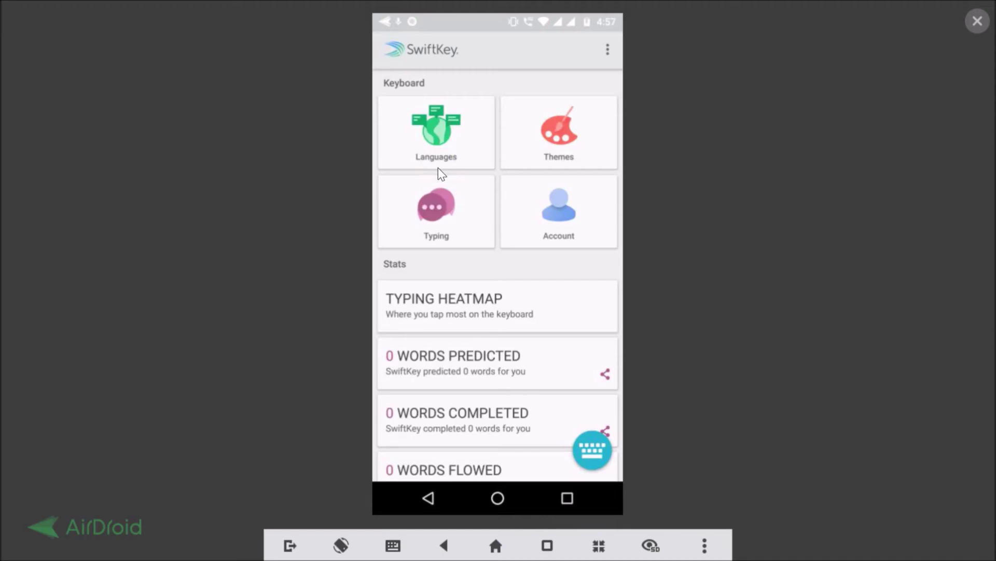
Leave the SwiftKey settings and the phone's Settings, going back to the app drawer
{"action": "right_click", "coordinate": [483, 286]}
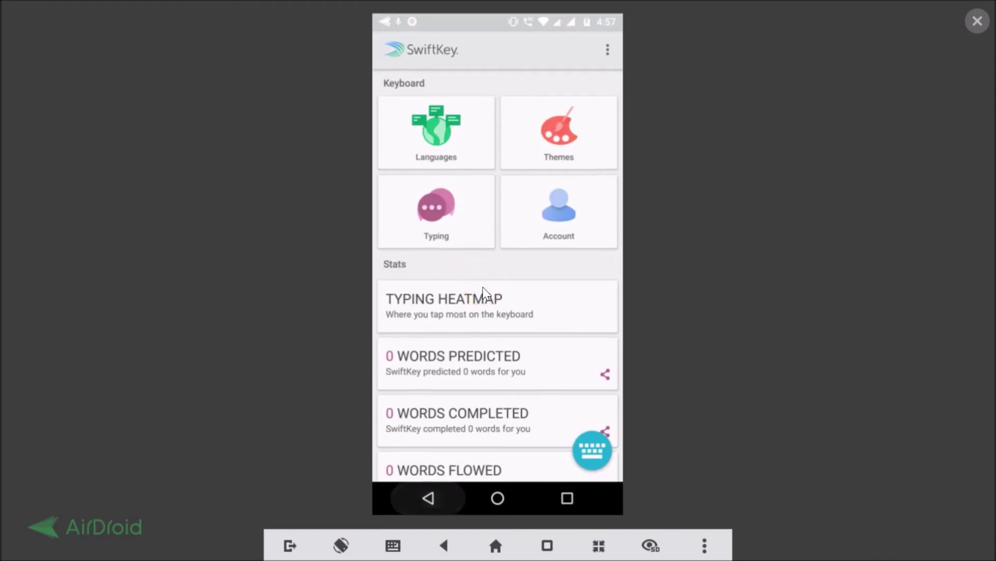
{"action": "right_click", "coordinate": [483, 286]}
{"action": "right_click", "coordinate": [483, 286]}
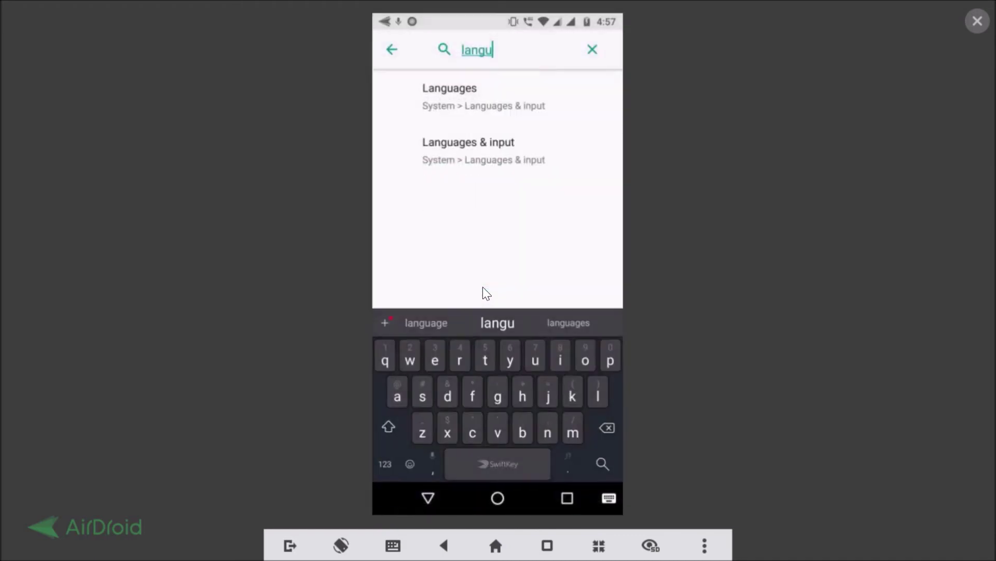
{"action": "right_click", "coordinate": [482, 287]}
{"action": "right_click", "coordinate": [483, 286]}
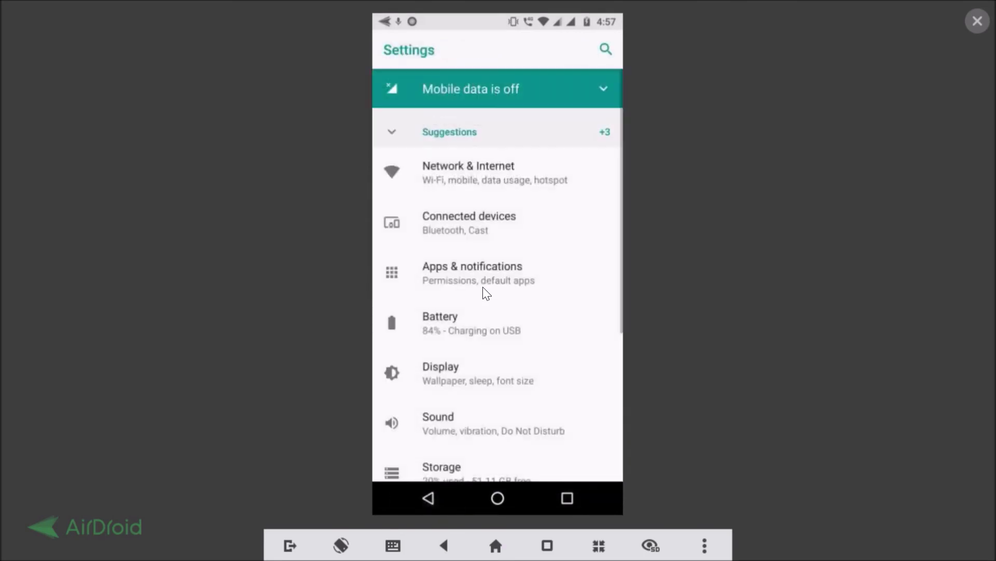
{"action": "right_click", "coordinate": [482, 287]}
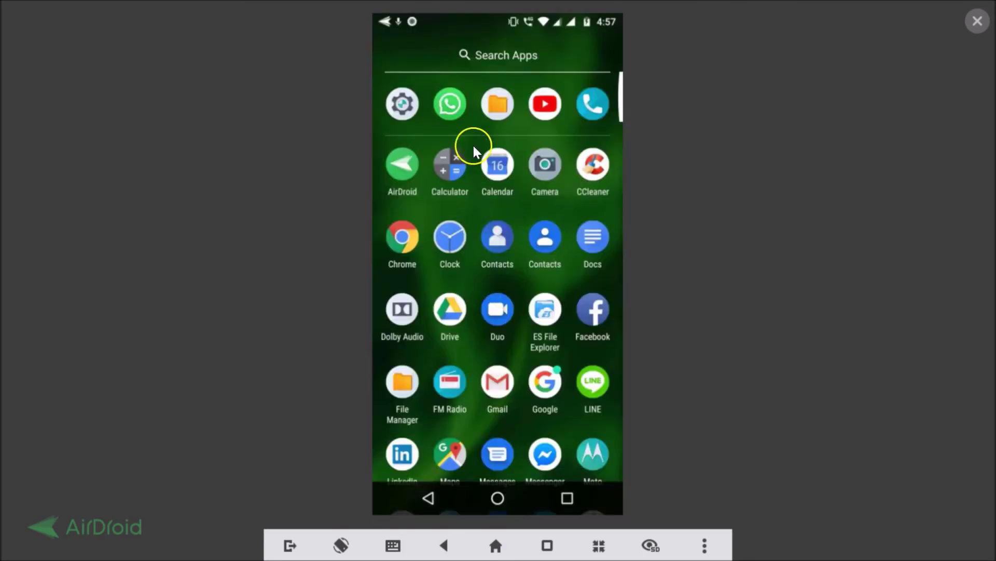
Switch to WhatsApp and open the only chat listed, with the keyboard ready for a message
{"action": "left_click", "coordinate": [447, 105]}
{"action": "left_click", "coordinate": [496, 150]}
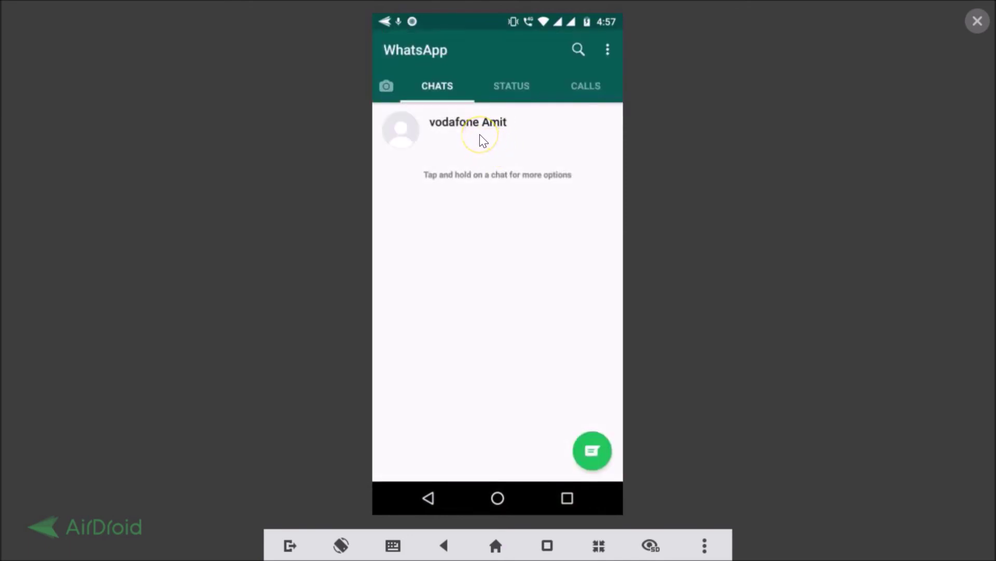
{"action": "left_click", "coordinate": [481, 136]}
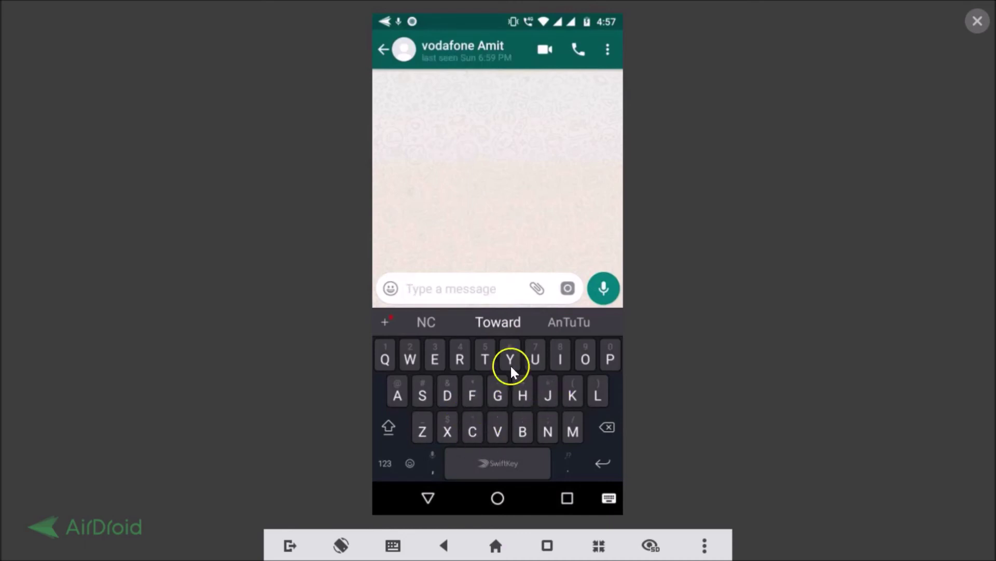
Show SwiftKey's emoji collection, dismiss the fast emoji tip and look through the row of emoji categories
{"action": "left_click", "coordinate": [411, 462]}
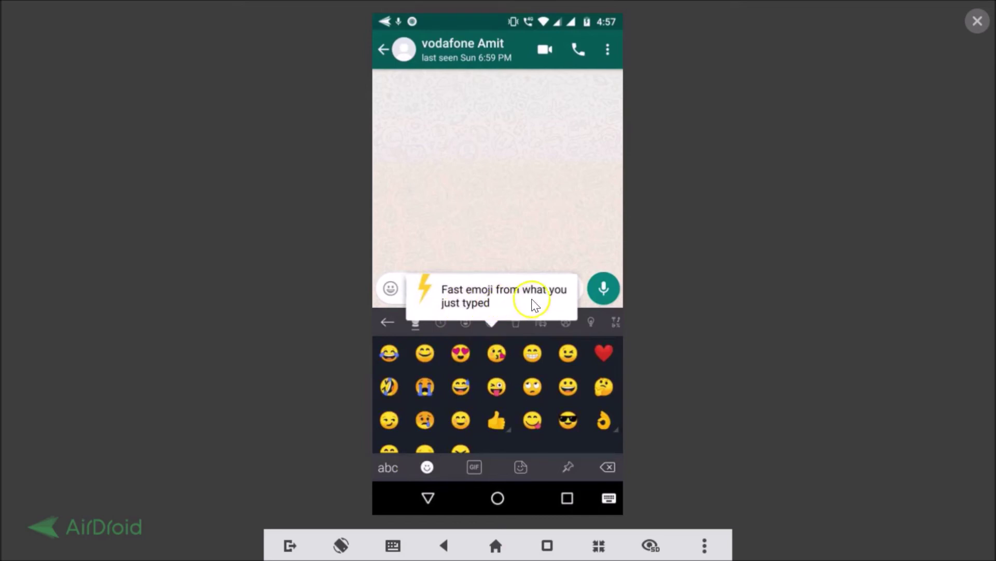
{"action": "left_click", "coordinate": [489, 311]}
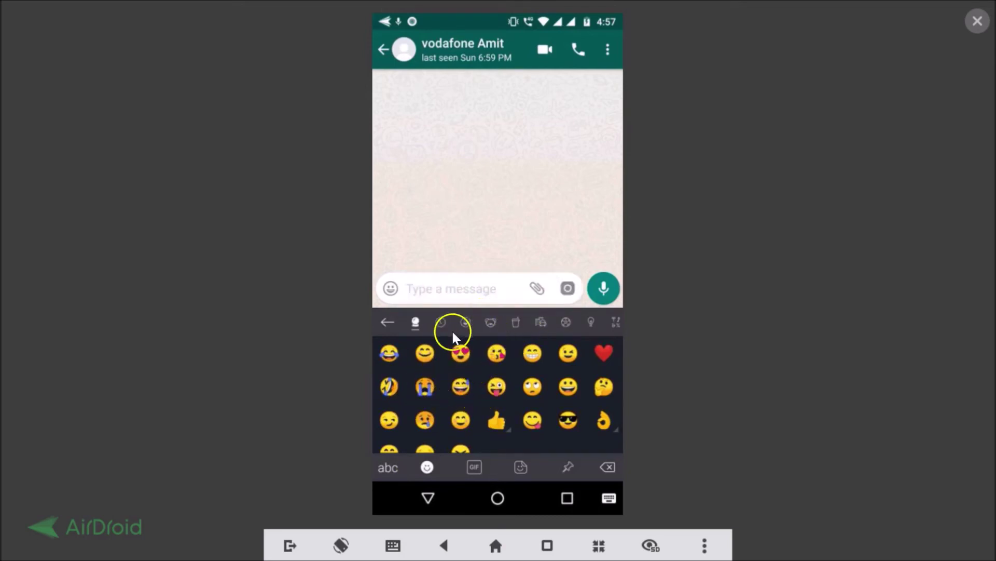
{"action": "left_click", "coordinate": [487, 333]}
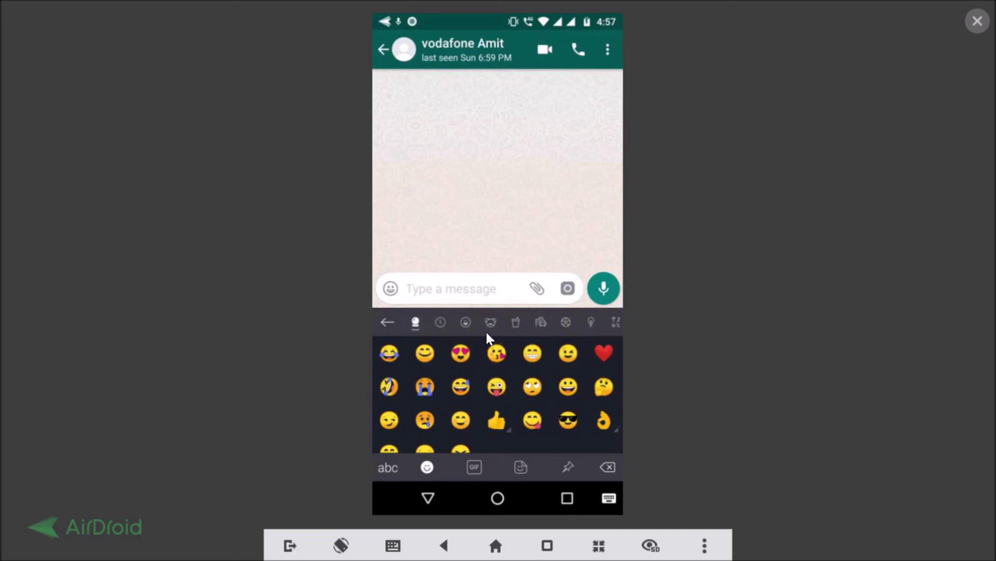
{"action": "left_click", "coordinate": [486, 330]}
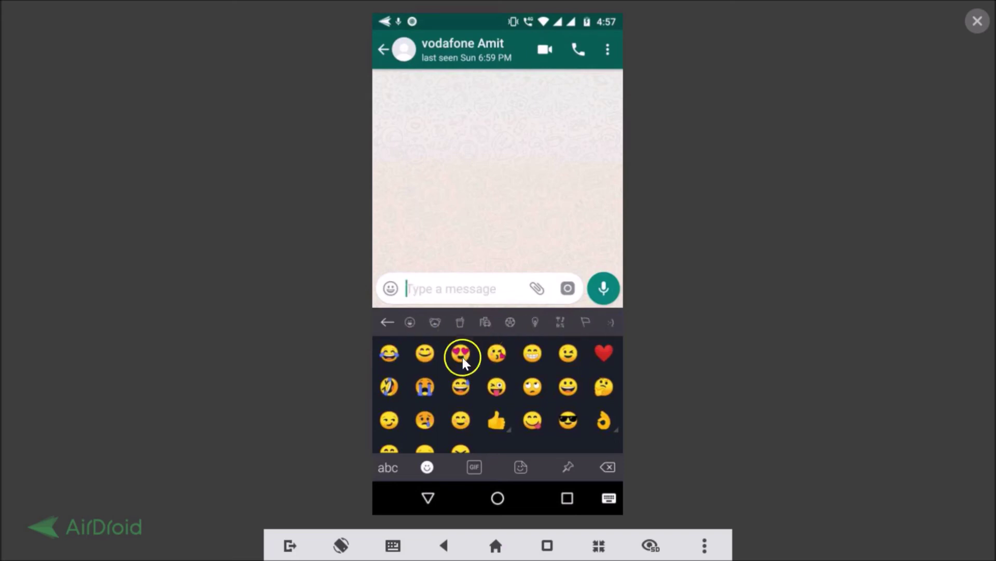
Look through SwiftKey's GIFs and sticker packs, acknowledging the Sticker & Editor introduction, and return to the letter keyboard
{"action": "left_click", "coordinate": [475, 467]}
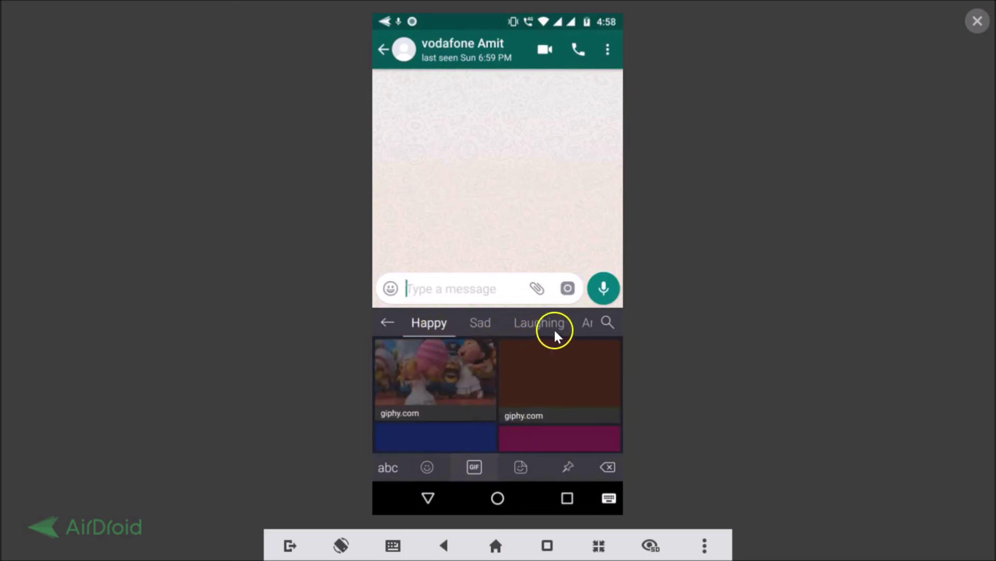
{"action": "left_click", "coordinate": [520, 467]}
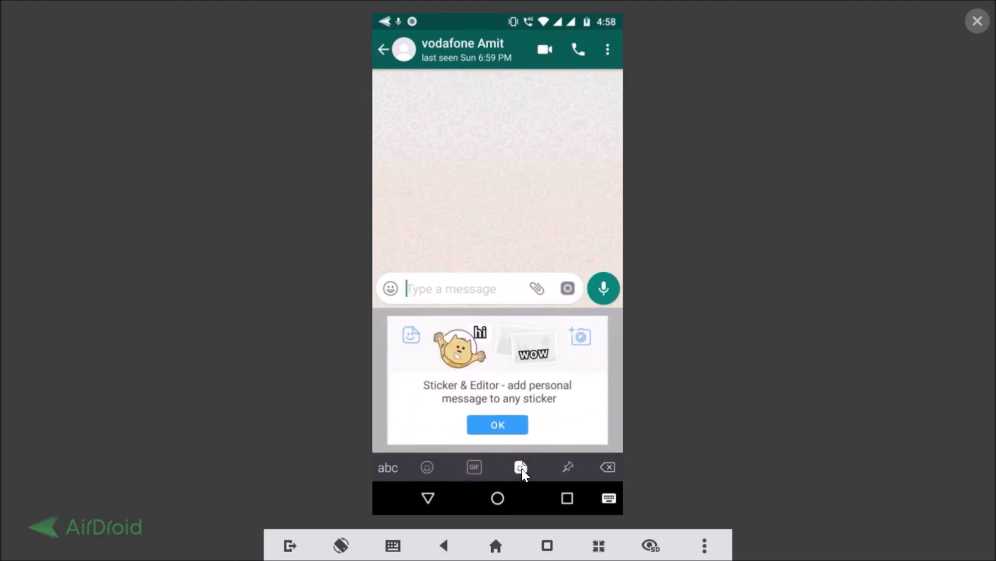
{"action": "left_click", "coordinate": [521, 468]}
{"action": "left_click", "coordinate": [505, 425]}
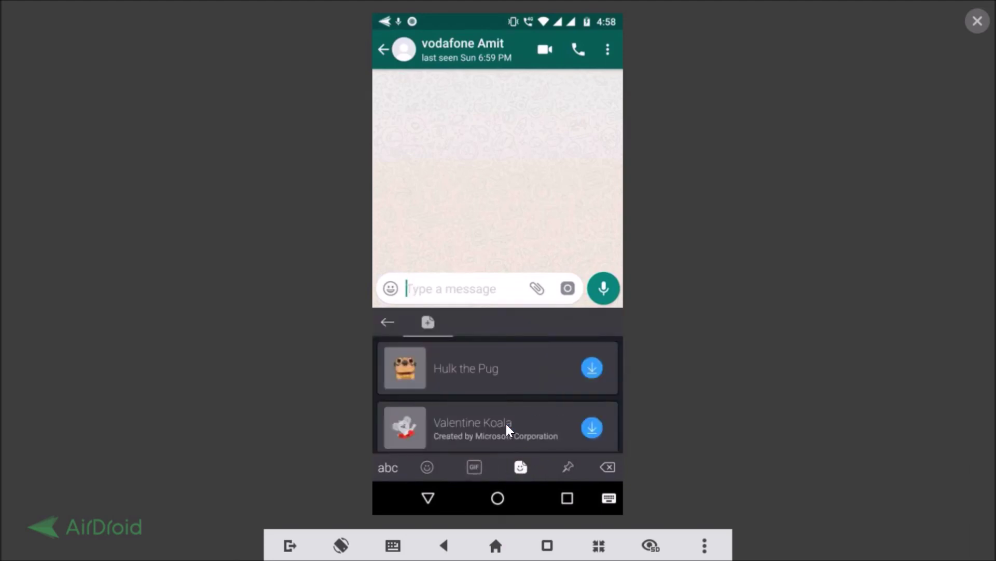
{"action": "left_click_drag", "start_coordinate": [507, 424], "coordinate": [576, 431]}
{"action": "left_click", "coordinate": [388, 321]}
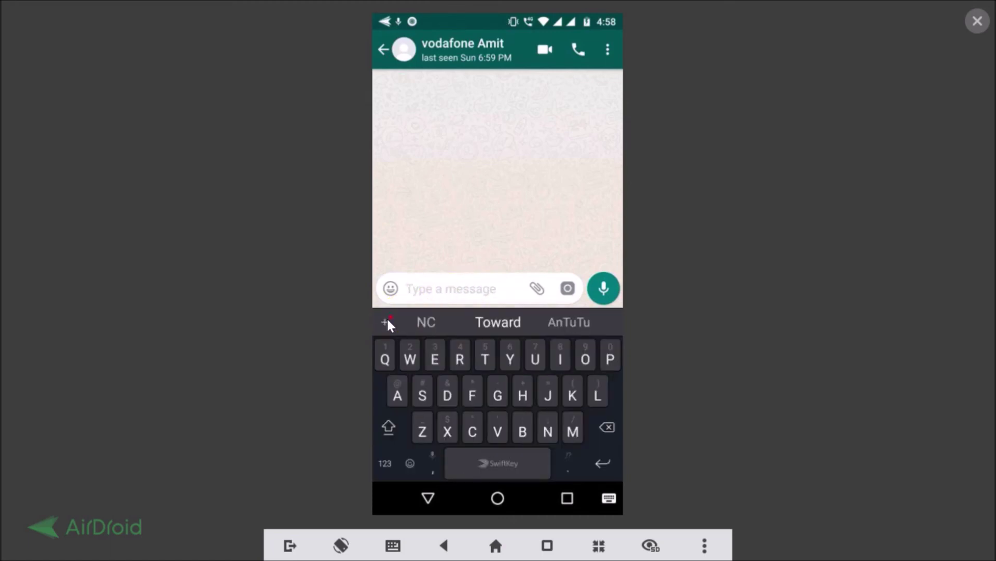